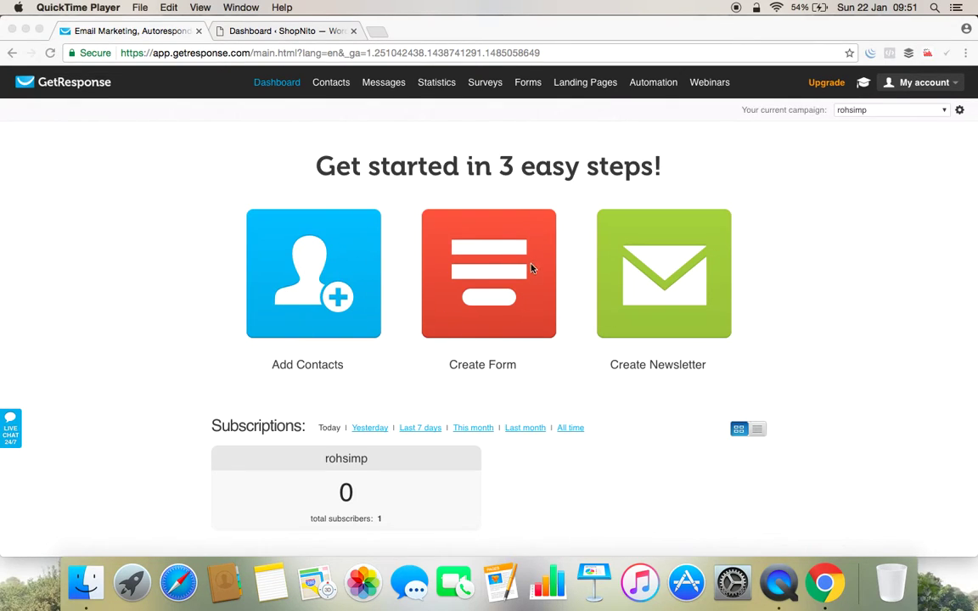
Start a new sign-up form from the List Builder Wizard's ready-made templates
{"action": "left_click", "coordinate": [338, 88]}
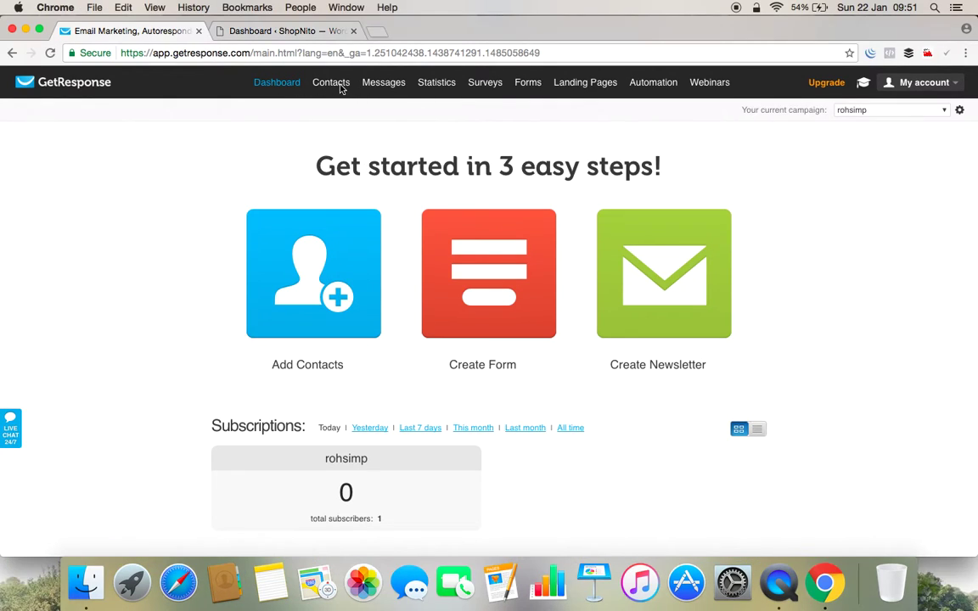
{"action": "mouse_move", "coordinate": [378, 85]}
{"action": "mouse_move", "coordinate": [449, 89]}
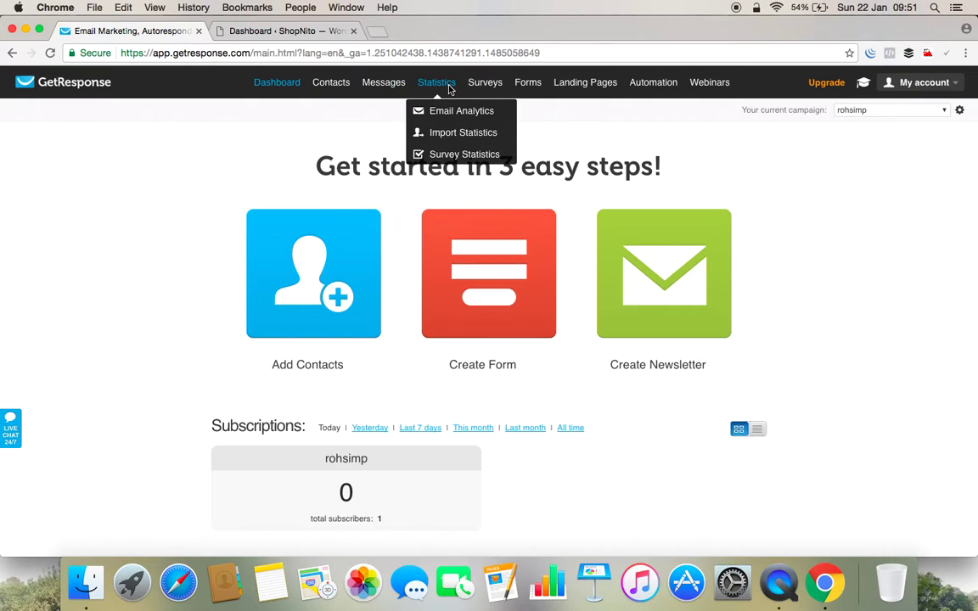
{"action": "mouse_move", "coordinate": [526, 88]}
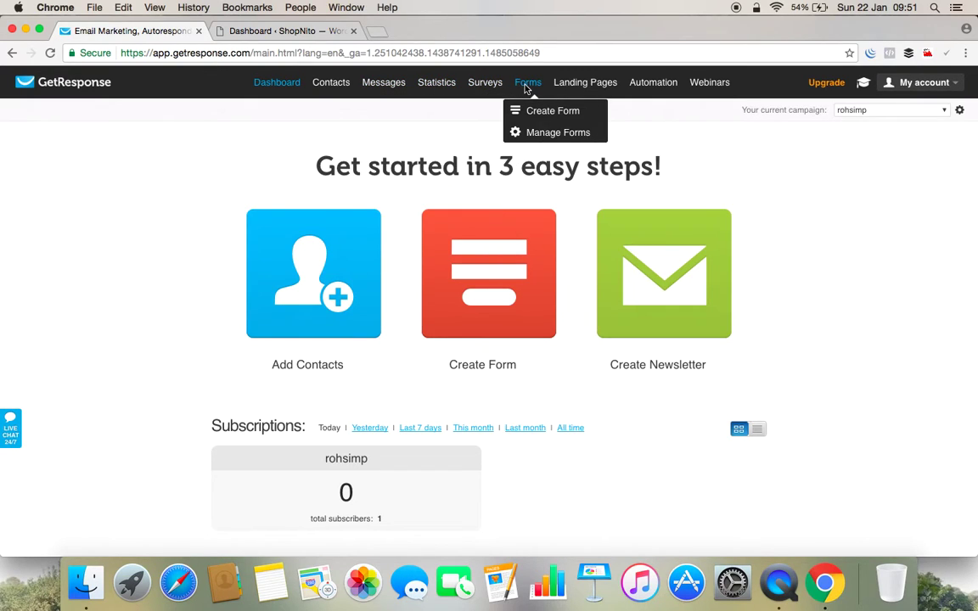
{"action": "left_click", "coordinate": [492, 289]}
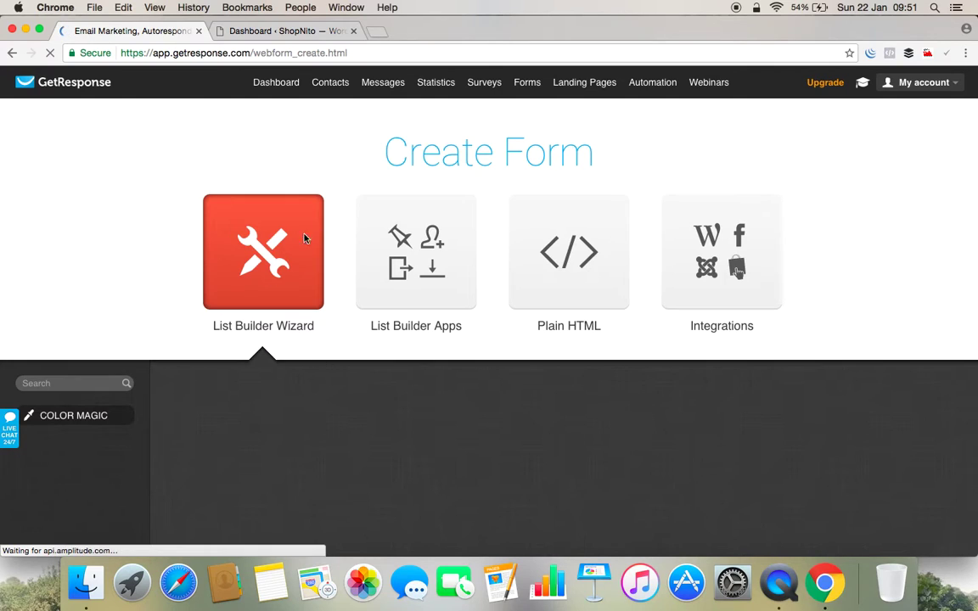
{"action": "left_click", "coordinate": [263, 257]}
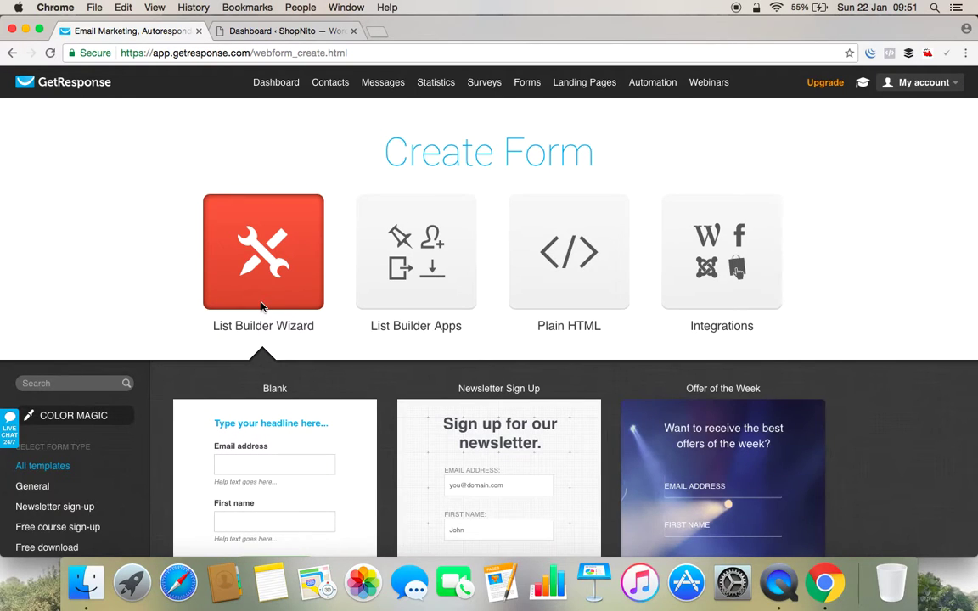
Scroll the template gallery until the Smart Tips design is in view
{"action": "scroll", "coordinate": [263, 308], "scroll_direction": "down", "scroll_amount": 5}
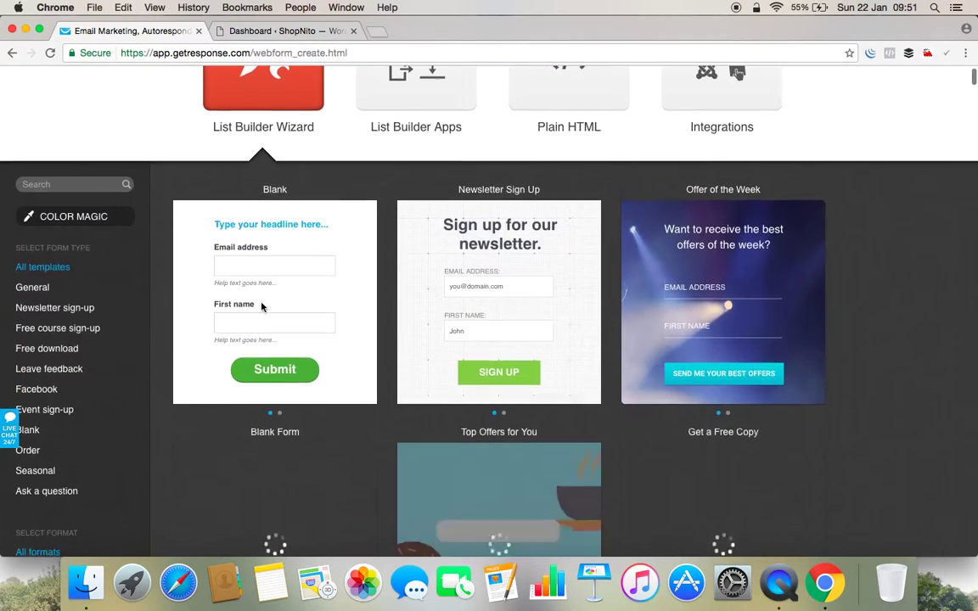
{"action": "scroll", "coordinate": [263, 307], "scroll_direction": "down", "scroll_amount": 4}
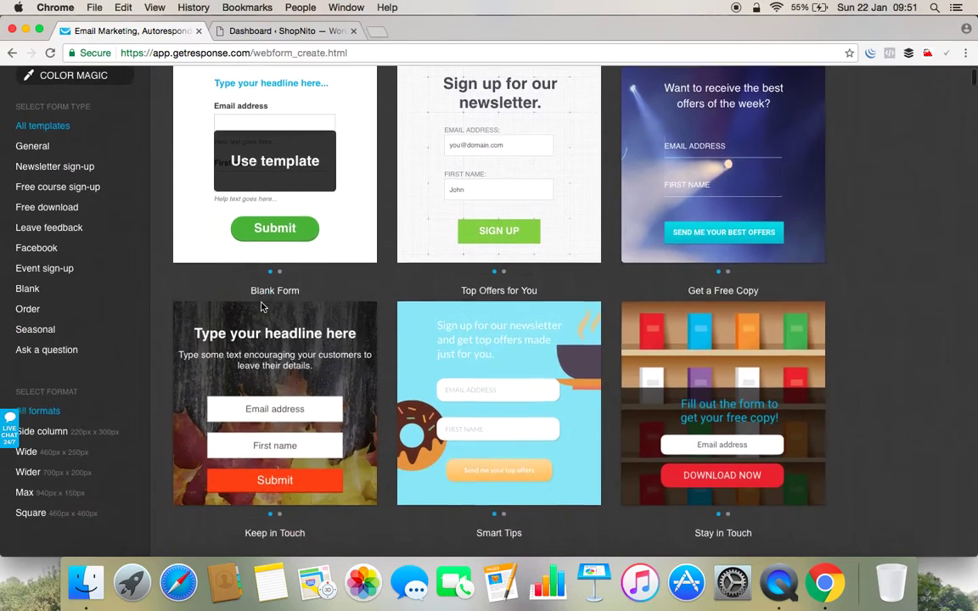
{"action": "scroll", "coordinate": [263, 307], "scroll_direction": "down", "scroll_amount": 7}
{"action": "scroll", "coordinate": [263, 308], "scroll_direction": "down", "scroll_amount": 4}
{"action": "scroll", "coordinate": [263, 307], "scroll_direction": "up", "scroll_amount": 20}
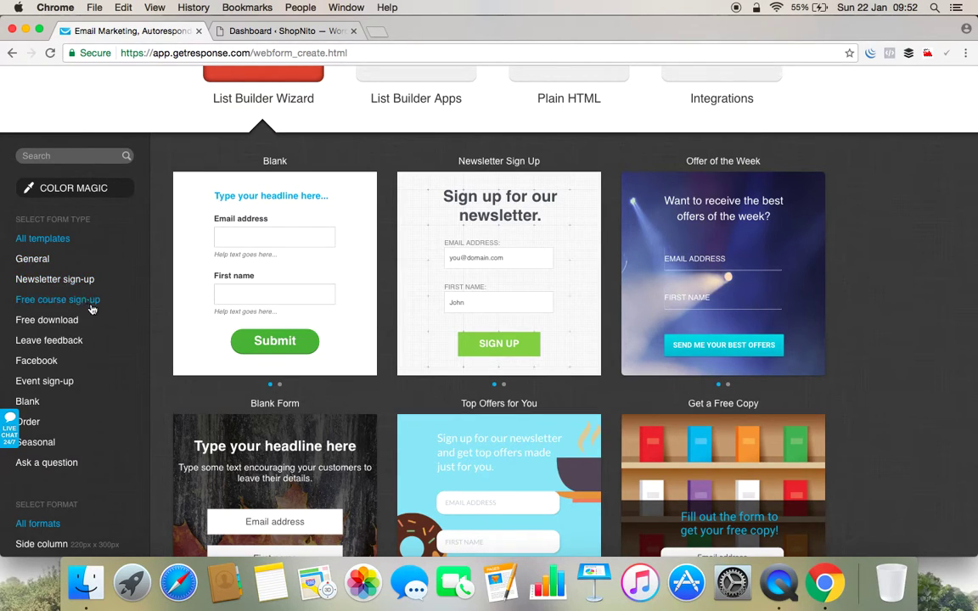
{"action": "scroll", "coordinate": [70, 346], "scroll_direction": "down", "scroll_amount": 3}
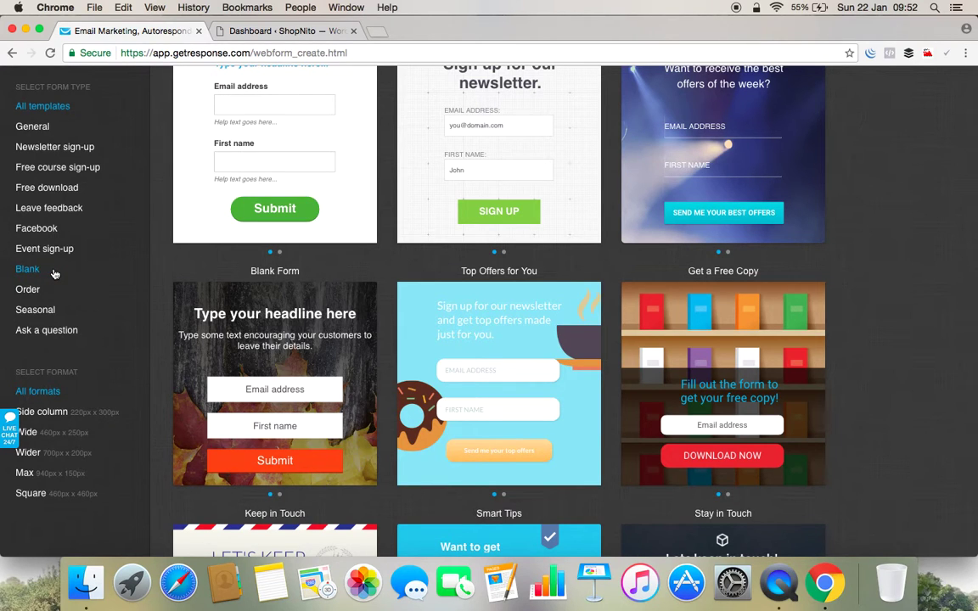
{"action": "scroll", "coordinate": [270, 297], "scroll_direction": "up", "scroll_amount": 5}
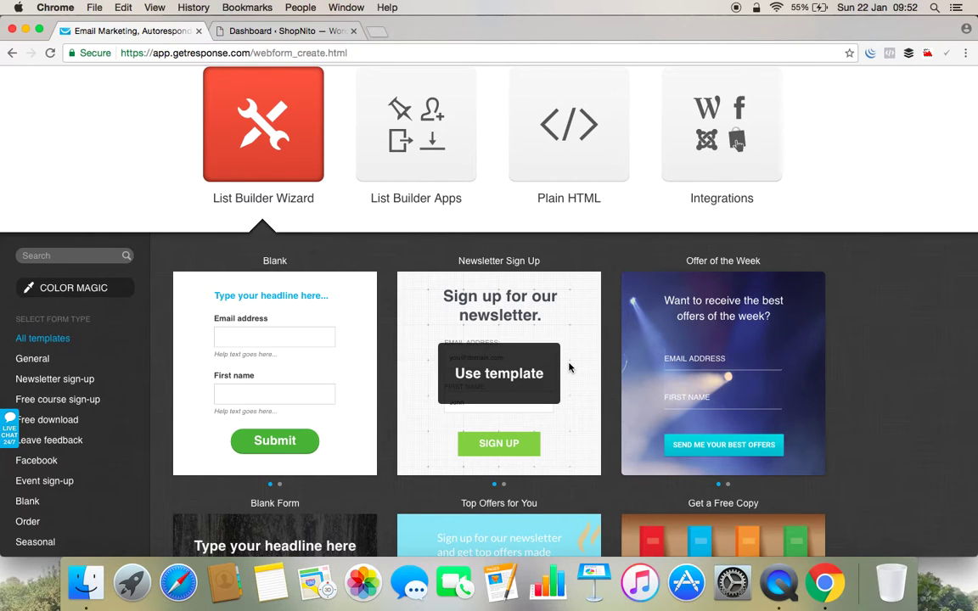
{"action": "scroll", "coordinate": [722, 373], "scroll_direction": "down", "scroll_amount": 5}
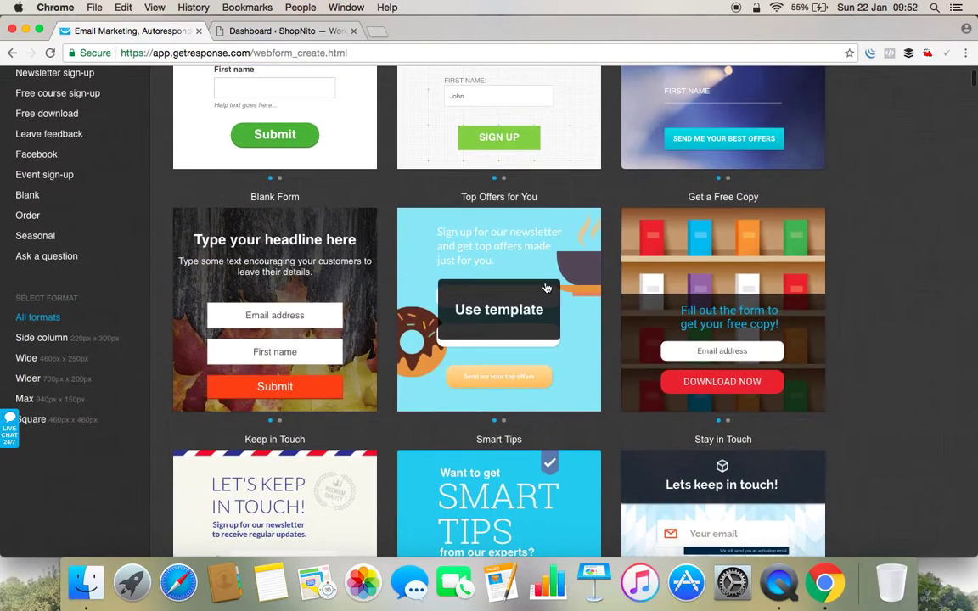
{"action": "scroll", "coordinate": [546, 289], "scroll_direction": "down", "scroll_amount": 3}
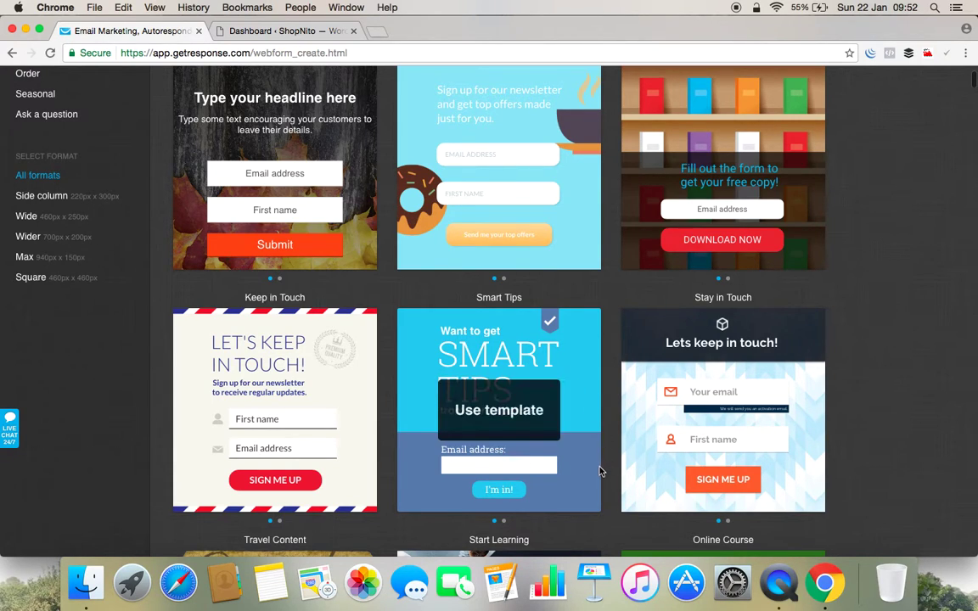
Open the Smart Tips template in the form editor and check its SMART TIPS headline
{"action": "left_click", "coordinate": [490, 415]}
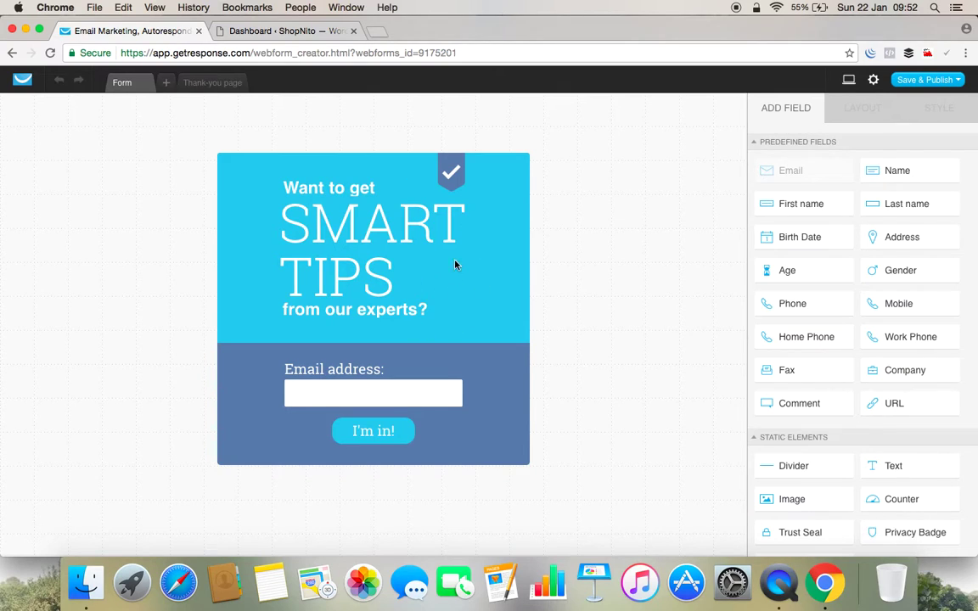
{"action": "left_click", "coordinate": [413, 237]}
{"action": "left_click", "coordinate": [610, 223]}
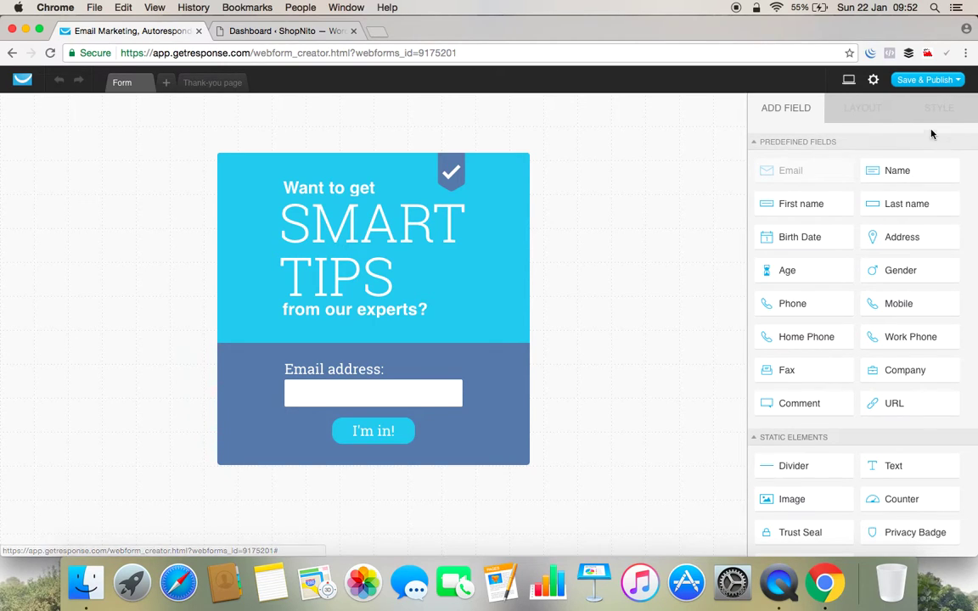
Narrow the form to about 361 px and shrink the blue header to match
{"action": "left_click", "coordinate": [523, 337]}
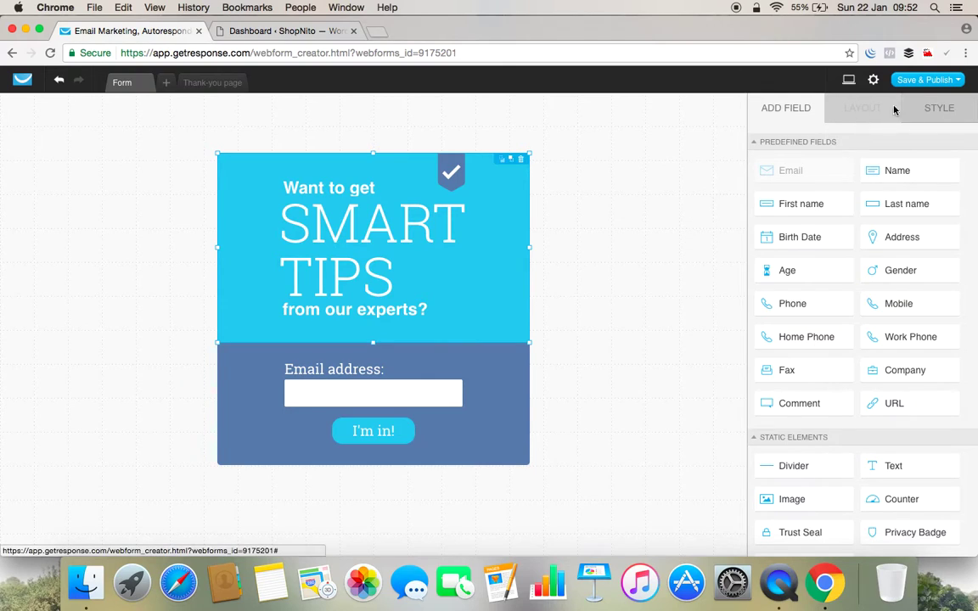
{"action": "left_click", "coordinate": [928, 110]}
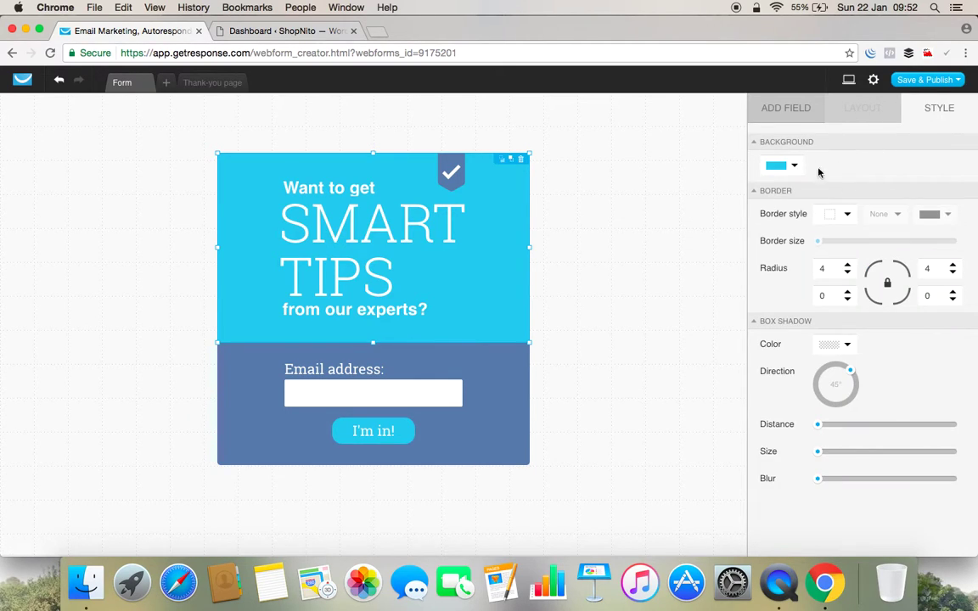
{"action": "left_click", "coordinate": [807, 109]}
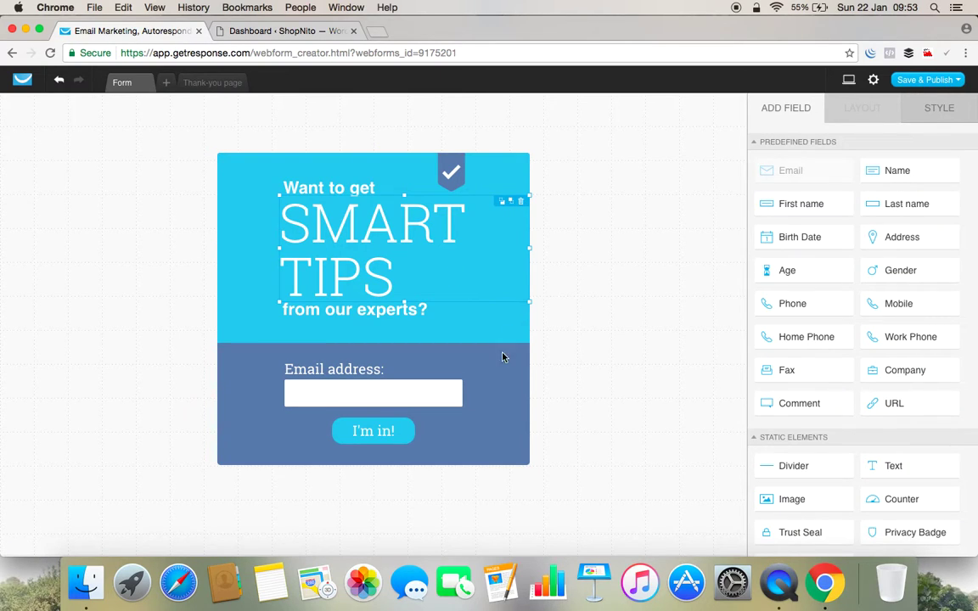
{"action": "left_click", "coordinate": [500, 355]}
{"action": "left_click_drag", "start_coordinate": [531, 307], "coordinate": [475, 304]}
{"action": "left_click", "coordinate": [521, 251]}
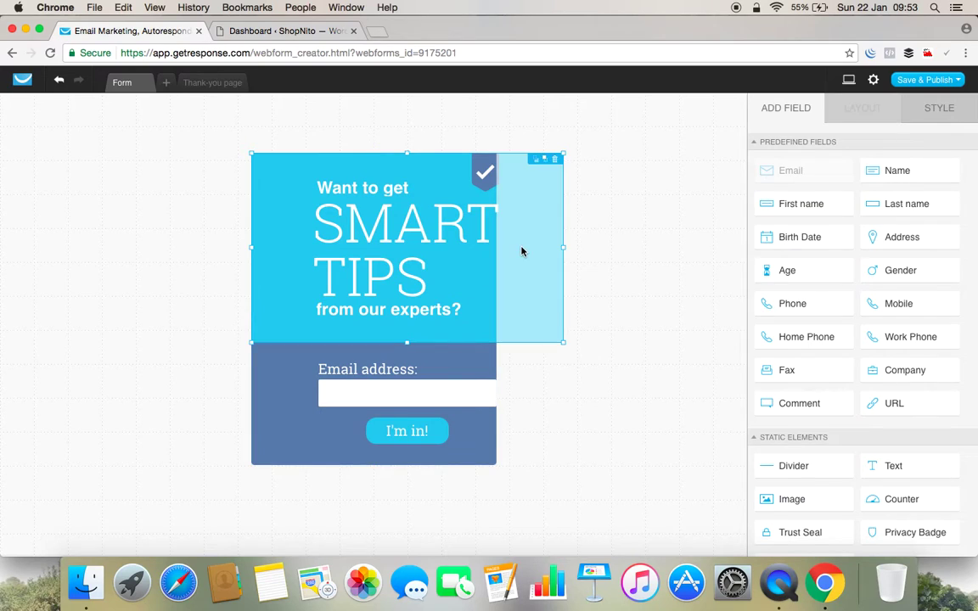
{"action": "left_click_drag", "start_coordinate": [563, 247], "coordinate": [497, 248]}
Revert the accidental header block move using the History list
{"action": "left_click", "coordinate": [381, 240]}
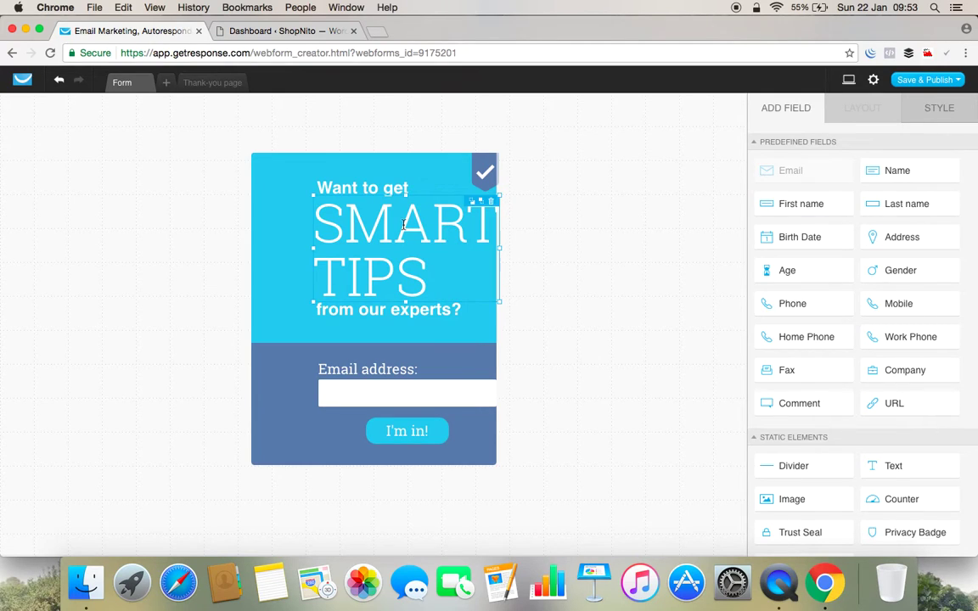
{"action": "mouse_move", "coordinate": [420, 195]}
{"action": "left_mouse_down"}
{"action": "mouse_move", "coordinate": [395, 198]}
{"action": "mouse_move", "coordinate": [405, 200]}
{"action": "left_mouse_up"}
{"action": "left_click", "coordinate": [414, 227]}
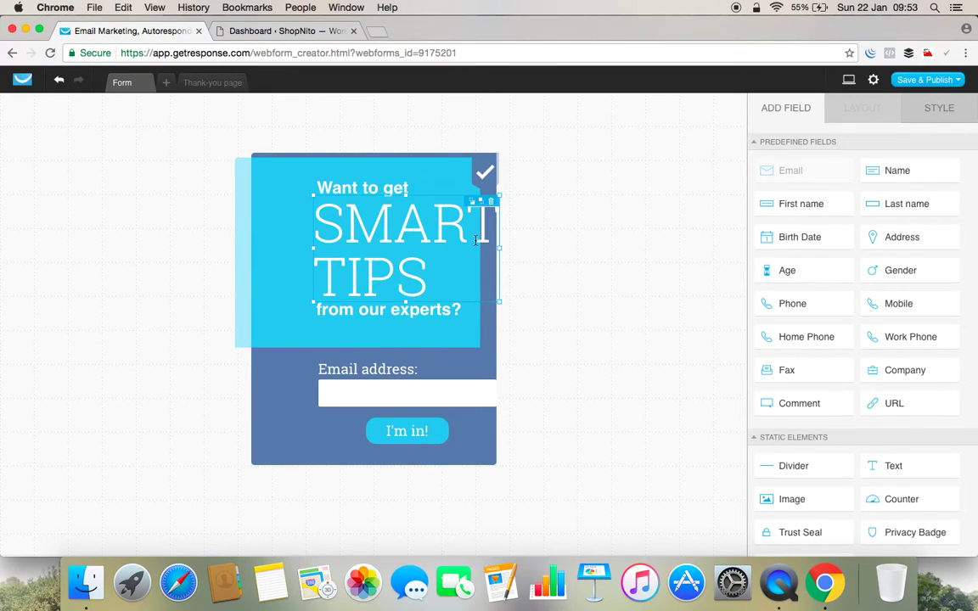
{"action": "left_click", "coordinate": [58, 85]}
{"action": "left_click", "coordinate": [58, 87]}
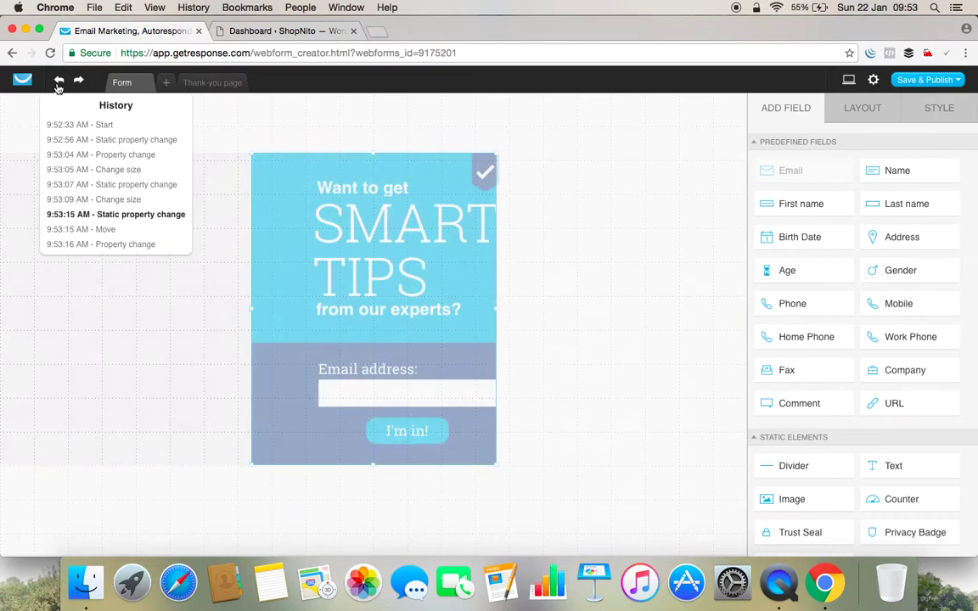
{"action": "left_click", "coordinate": [417, 237]}
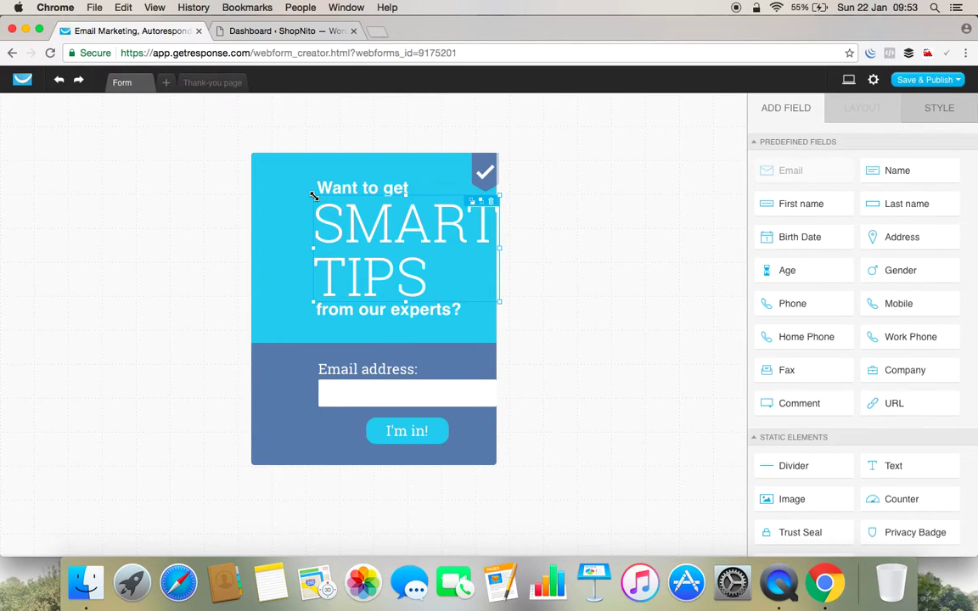
Retype the headline 'SMART TIPS' as 'Smart' and 'Tips' on two lines
{"action": "left_click", "coordinate": [477, 203]}
{"action": "left_click_drag", "start_coordinate": [443, 206], "coordinate": [418, 196]}
{"action": "left_click", "coordinate": [419, 196]}
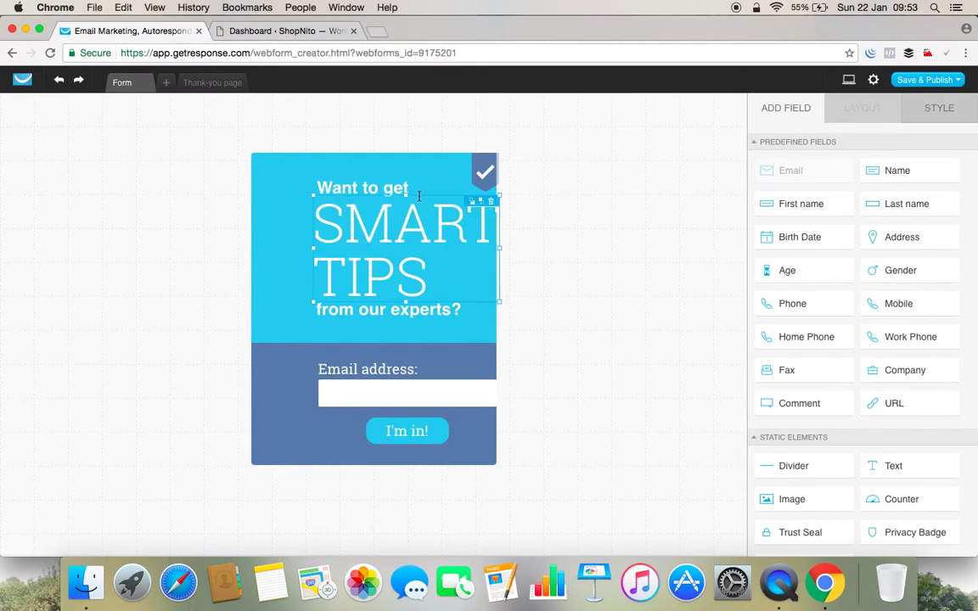
{"action": "double_click", "coordinate": [452, 226]}
{"action": "type", "text": "Smart"}
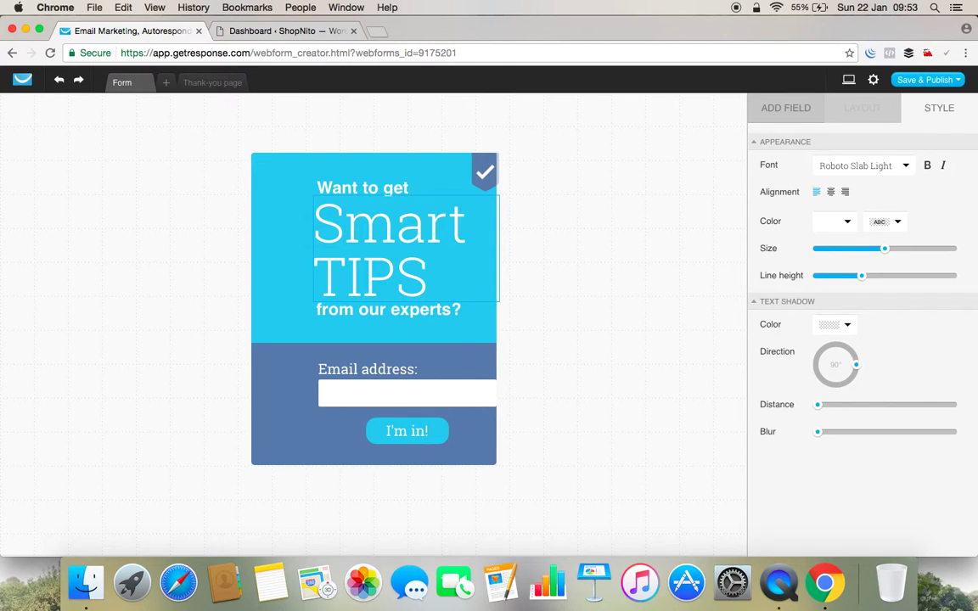
{"action": "key", "text": "Return"}
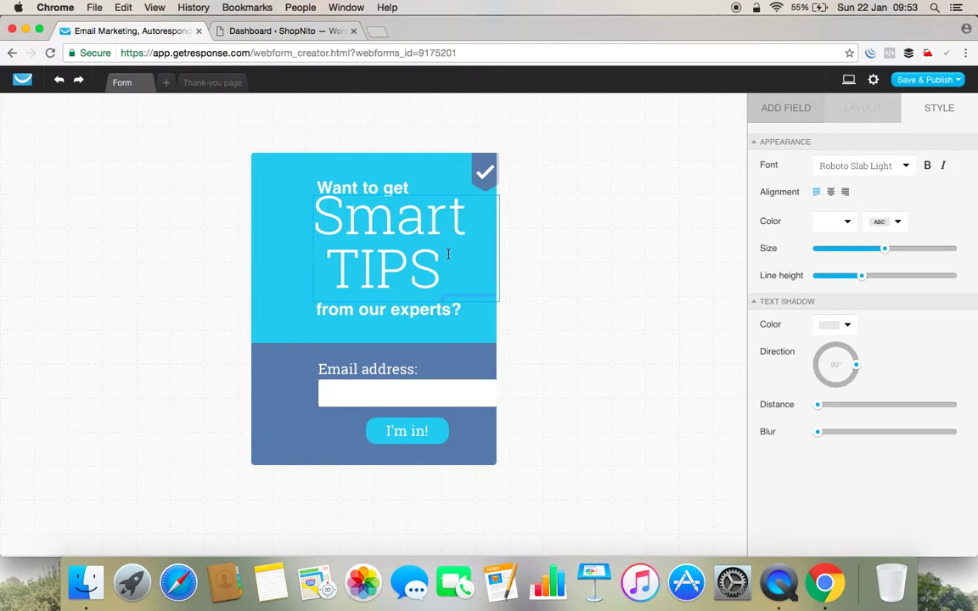
{"action": "key", "text": "BackSpace"}
{"action": "key", "text": "BackSpace"}
{"action": "key", "text": "BackSpace"}
{"action": "key", "text": "BackSpace"}
{"action": "type", "text": "Tips"}
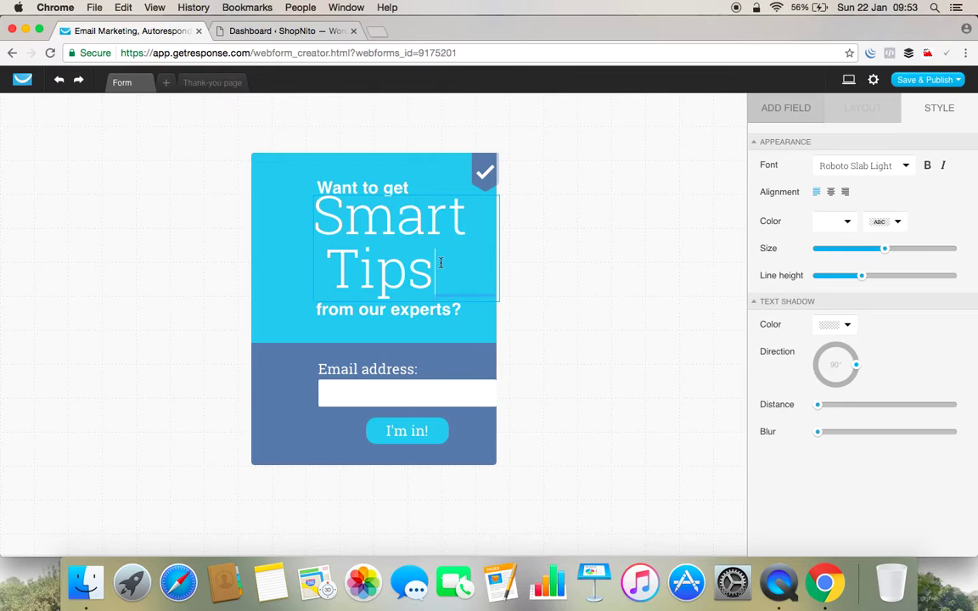
Resize the light-blue headline section and Smart Tips text box to fit the header
{"action": "left_click", "coordinate": [414, 194]}
{"action": "left_click_drag", "start_coordinate": [495, 246], "coordinate": [468, 248]}
{"action": "left_click", "coordinate": [352, 259]}
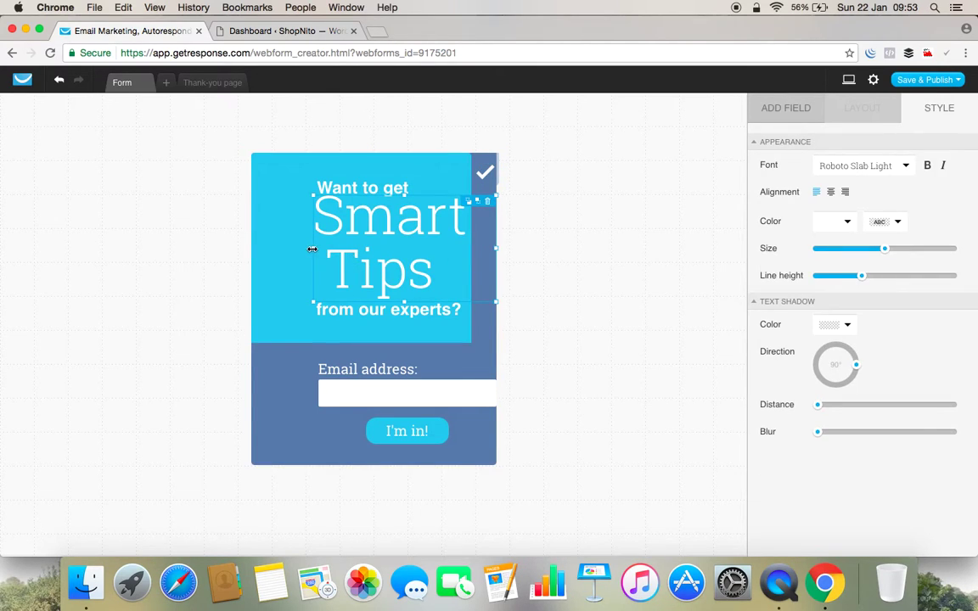
{"action": "left_click_drag", "start_coordinate": [312, 249], "coordinate": [281, 248]}
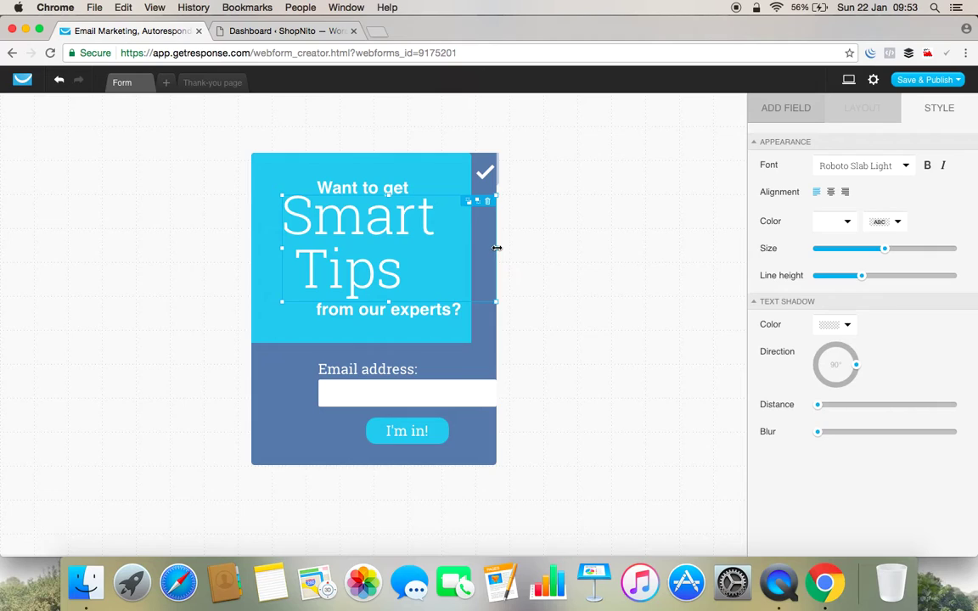
{"action": "left_click_drag", "start_coordinate": [496, 248], "coordinate": [468, 247]}
{"action": "left_click", "coordinate": [464, 174]}
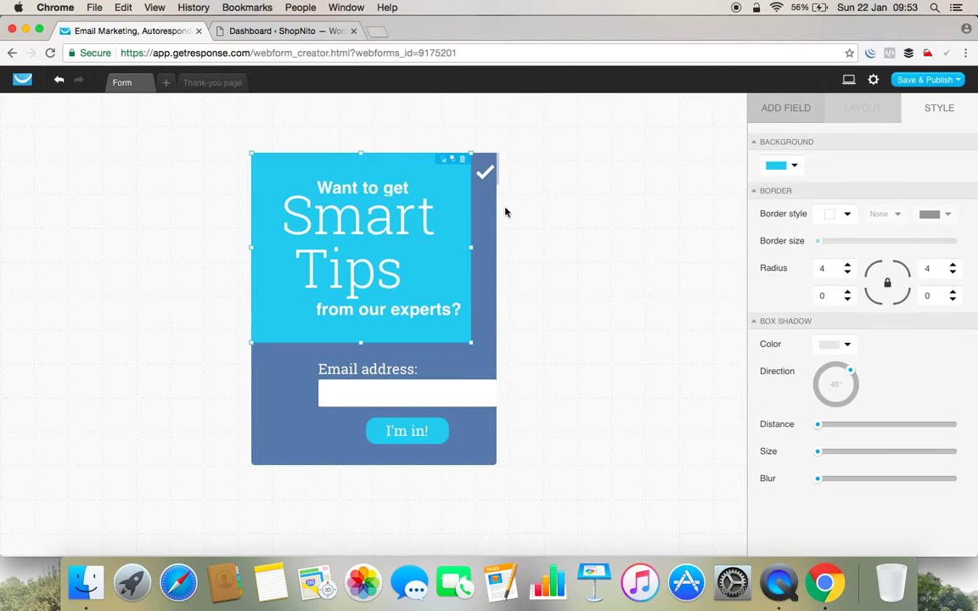
{"action": "left_click_drag", "start_coordinate": [469, 343], "coordinate": [498, 344]}
Move the email address field and I'm in! button further left
{"action": "left_click", "coordinate": [471, 395]}
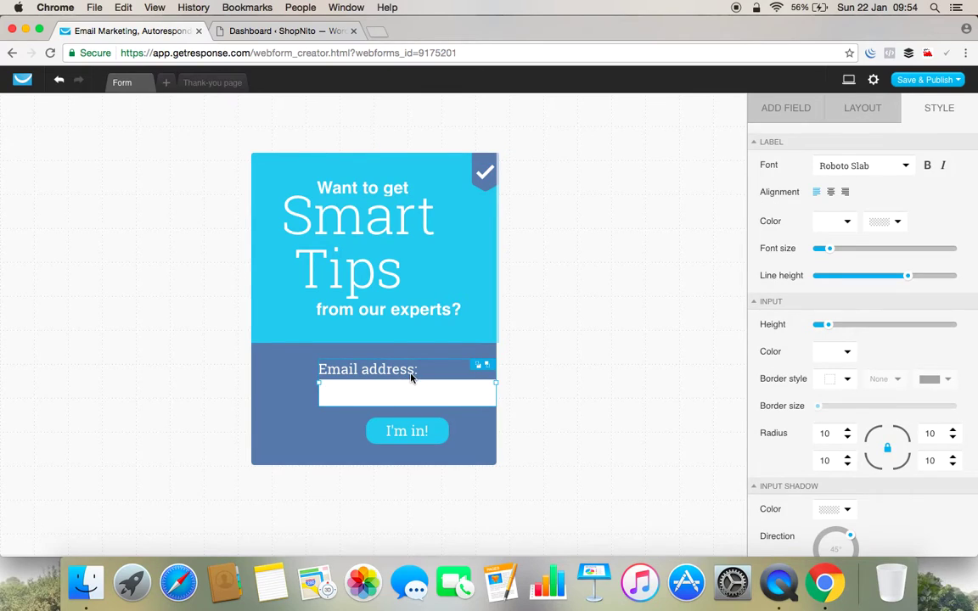
{"action": "left_click_drag", "start_coordinate": [411, 383], "coordinate": [384, 379]}
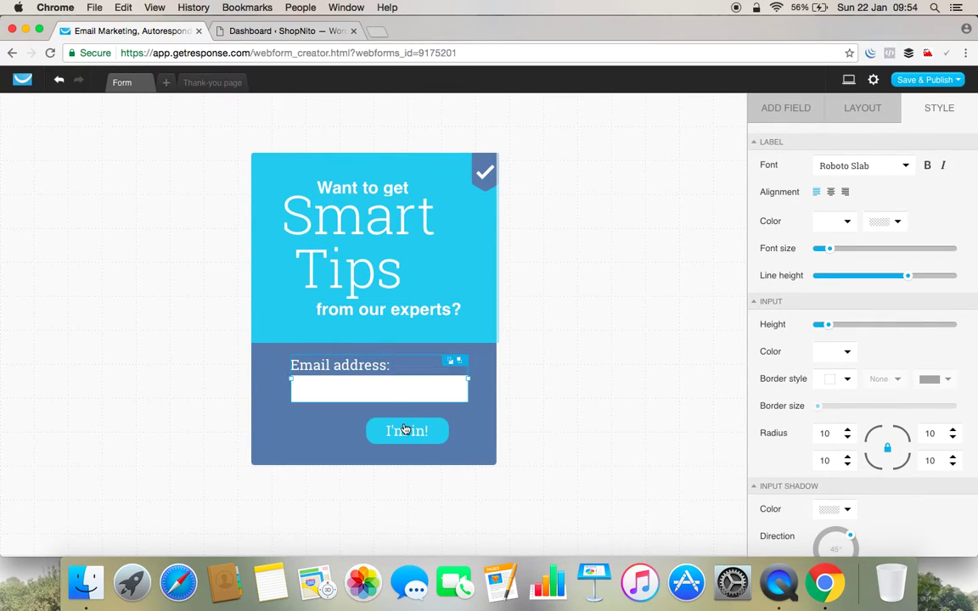
{"action": "left_click", "coordinate": [405, 422]}
{"action": "left_click_drag", "start_coordinate": [399, 422], "coordinate": [363, 416]}
{"action": "left_click", "coordinate": [486, 471]}
Make the form taller, lower the I'm in! button, and add a Mobile field below email
{"action": "left_click", "coordinate": [475, 458]}
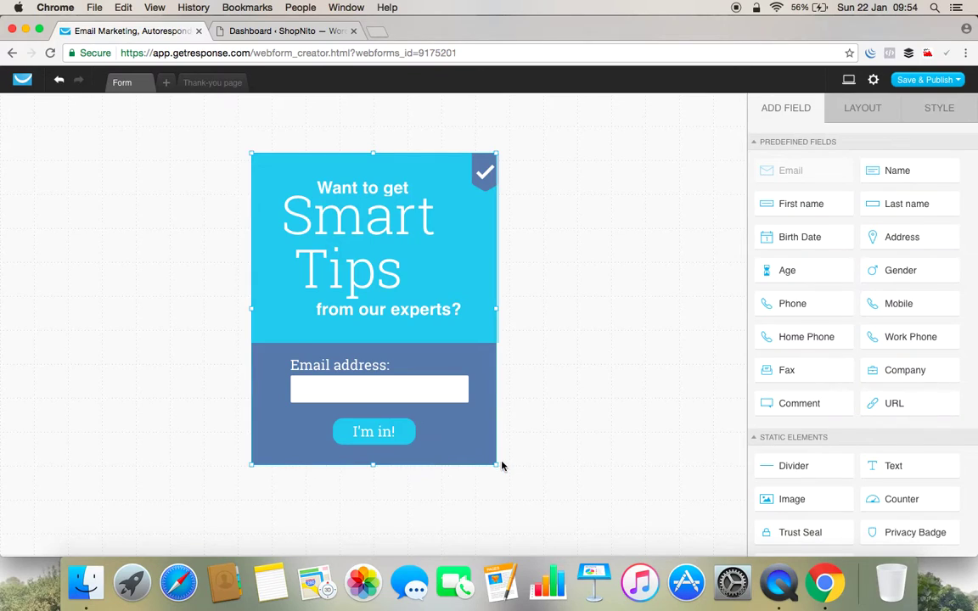
{"action": "left_click_drag", "start_coordinate": [497, 465], "coordinate": [496, 509]}
{"action": "left_click", "coordinate": [395, 389]}
{"action": "left_click_drag", "start_coordinate": [375, 386], "coordinate": [375, 443]}
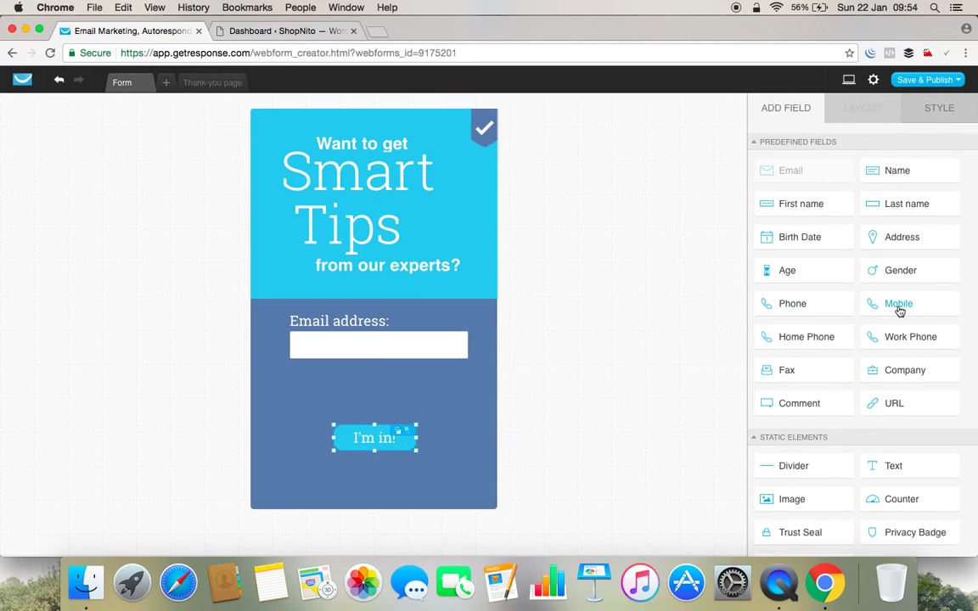
{"action": "left_click_drag", "start_coordinate": [899, 312], "coordinate": [385, 369]}
{"action": "left_click", "coordinate": [384, 369]}
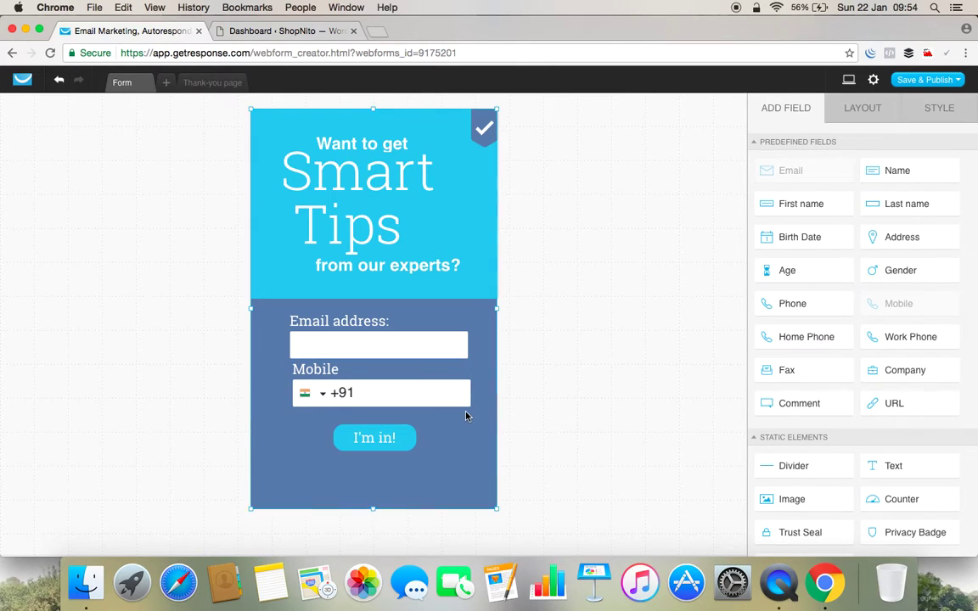
Align the Mobile field left with the email address field
{"action": "left_click", "coordinate": [429, 389]}
{"action": "left_click_drag", "start_coordinate": [426, 384], "coordinate": [421, 379]}
{"action": "left_click", "coordinate": [555, 343]}
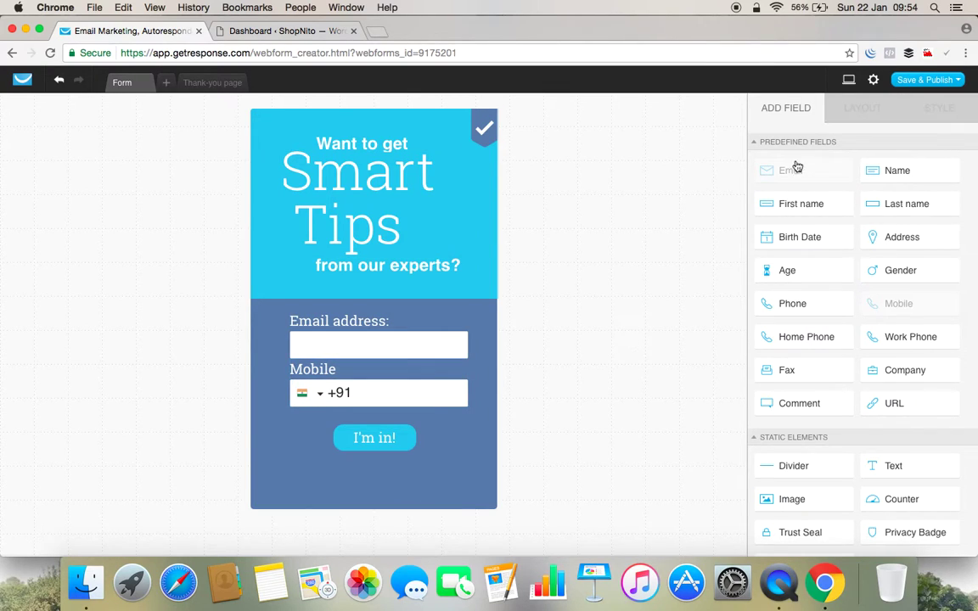
Drop a test image beside the form, then drag it off the canvas again
{"action": "scroll", "coordinate": [867, 447], "scroll_direction": "down", "scroll_amount": 2}
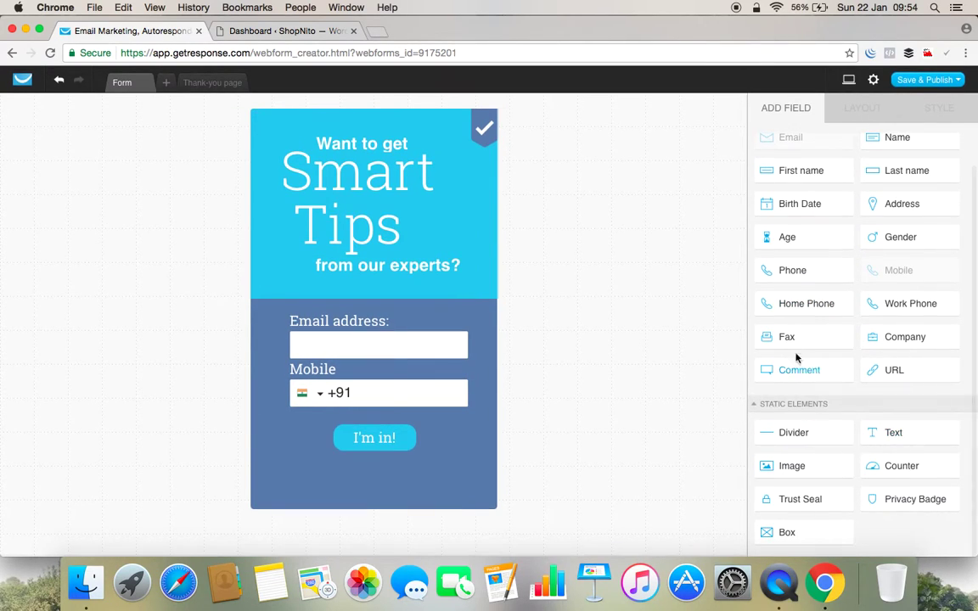
{"action": "left_click_drag", "start_coordinate": [799, 344], "coordinate": [799, 371]}
{"action": "left_click_drag", "start_coordinate": [753, 510], "coordinate": [807, 501]}
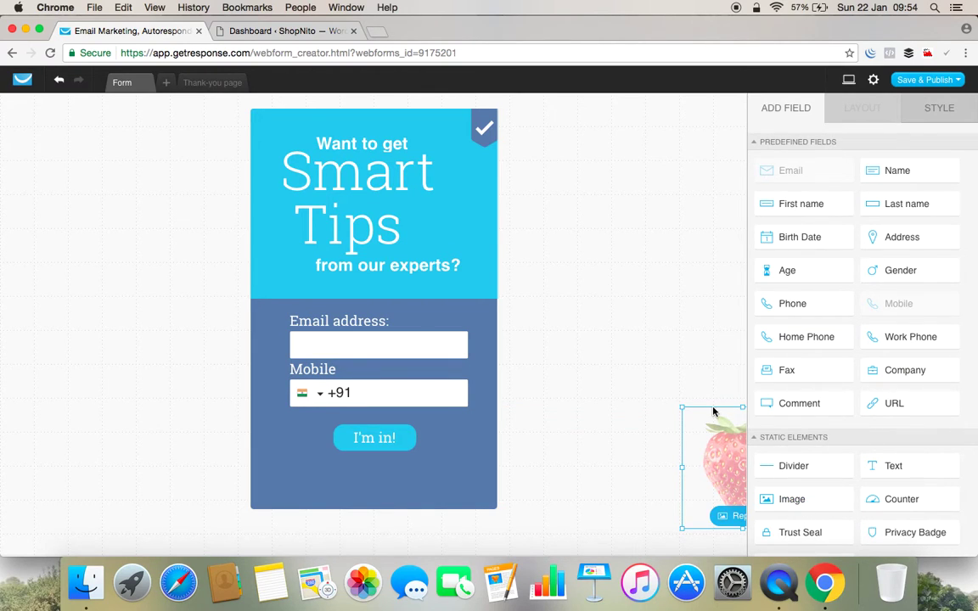
{"action": "left_click_drag", "start_coordinate": [713, 409], "coordinate": [809, 506]}
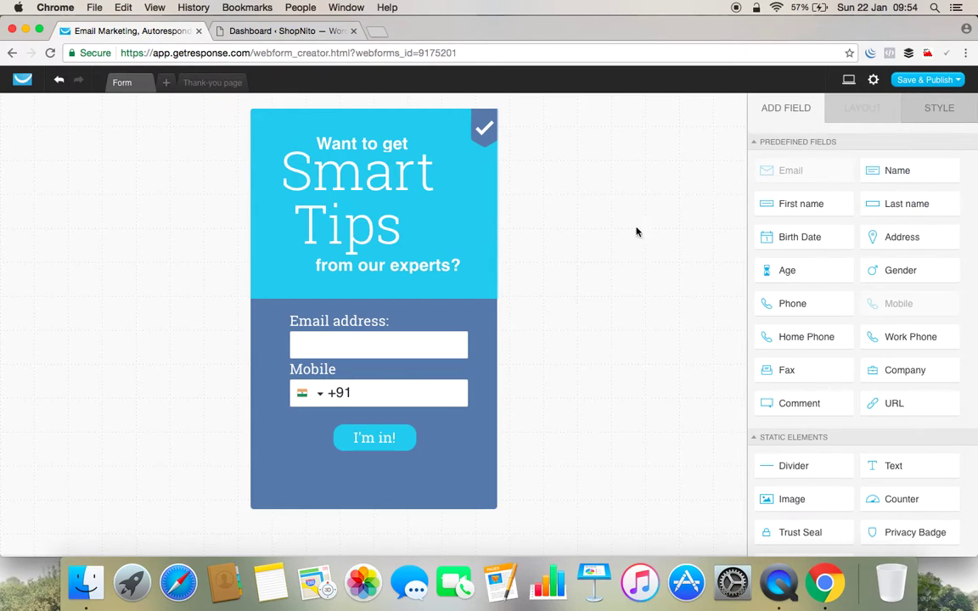
Raise the form's Item spacing to about 28 in the Layout settings
{"action": "left_click", "coordinate": [432, 282]}
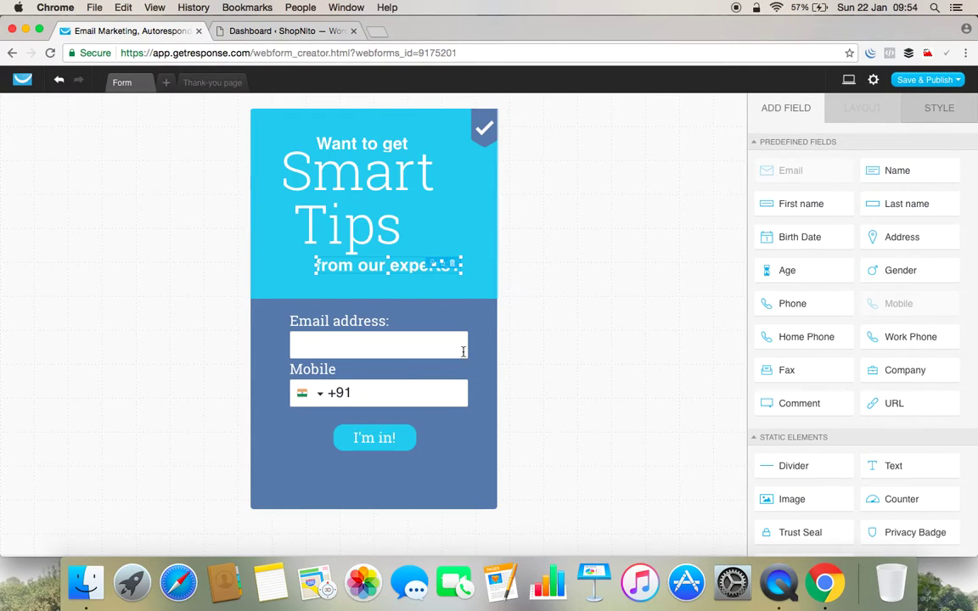
{"action": "left_click", "coordinate": [483, 421]}
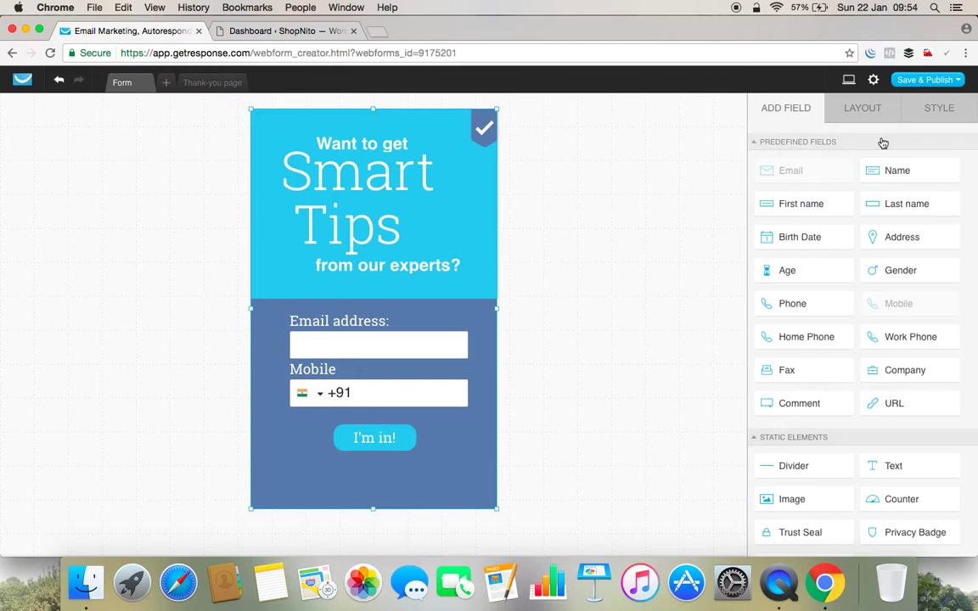
{"action": "left_click", "coordinate": [846, 107]}
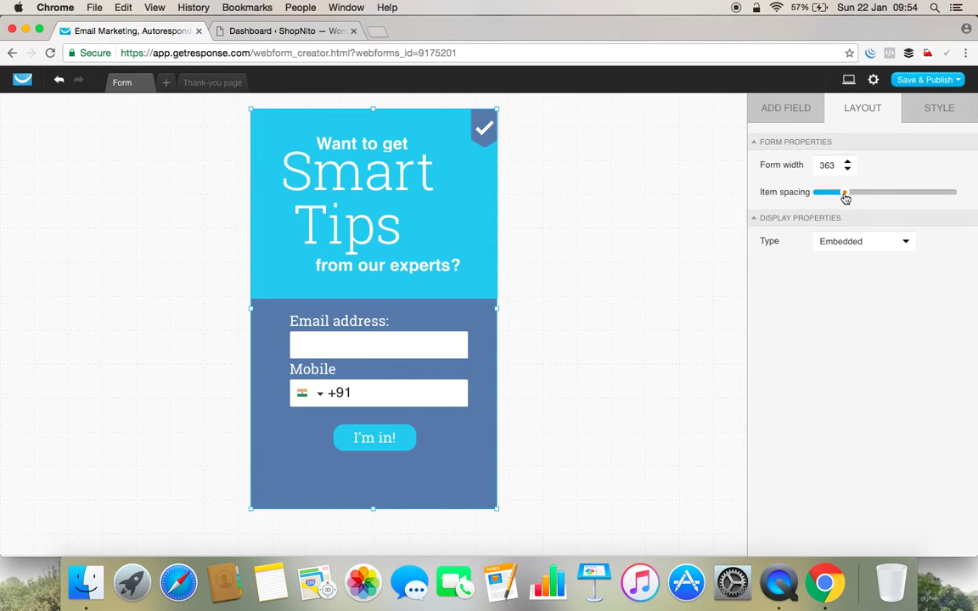
{"action": "mouse_move", "coordinate": [845, 195]}
{"action": "left_mouse_down"}
{"action": "mouse_move", "coordinate": [912, 201]}
{"action": "mouse_move", "coordinate": [821, 206]}
{"action": "mouse_move", "coordinate": [830, 201]}
{"action": "left_mouse_up"}
{"action": "left_click", "coordinate": [509, 160]}
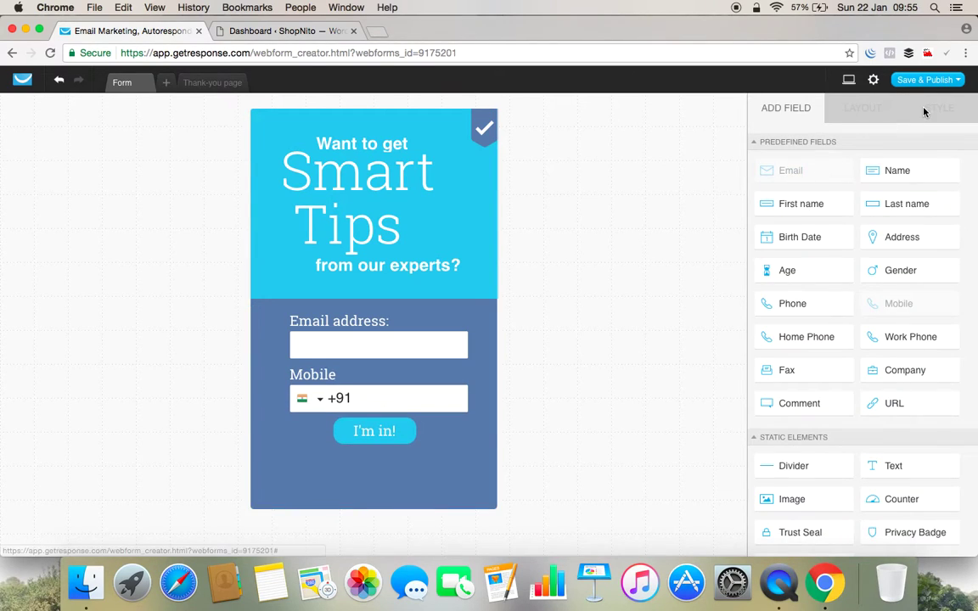
Review the style settings of the 'from our experts?' subtitle text
{"action": "left_click", "coordinate": [333, 265]}
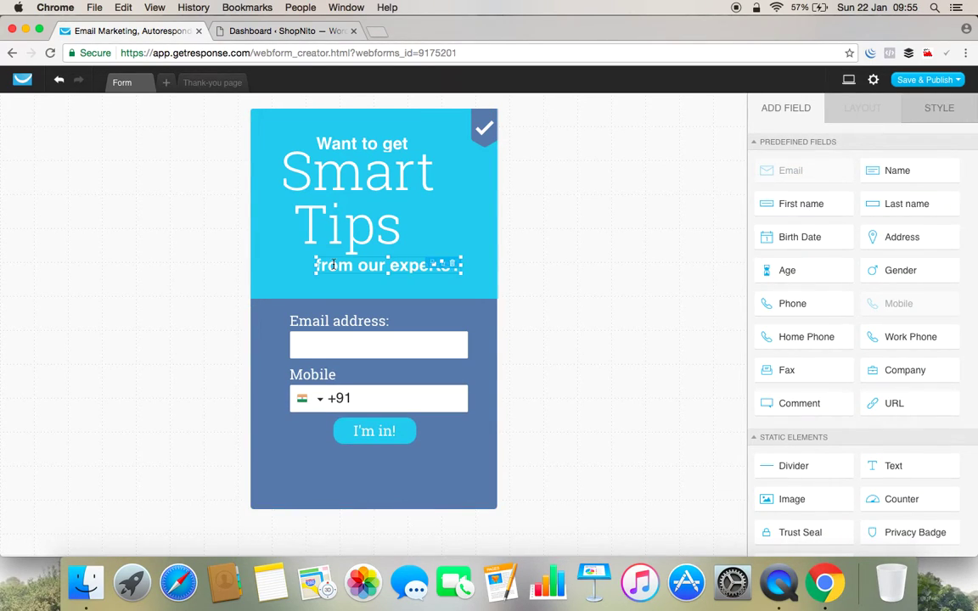
{"action": "left_click", "coordinate": [939, 108]}
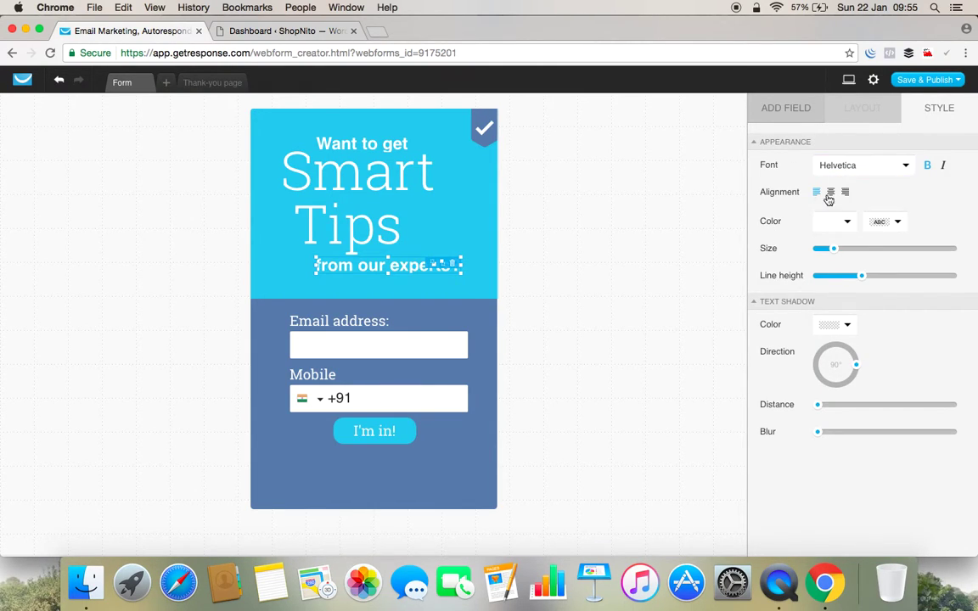
{"action": "left_click", "coordinate": [487, 288]}
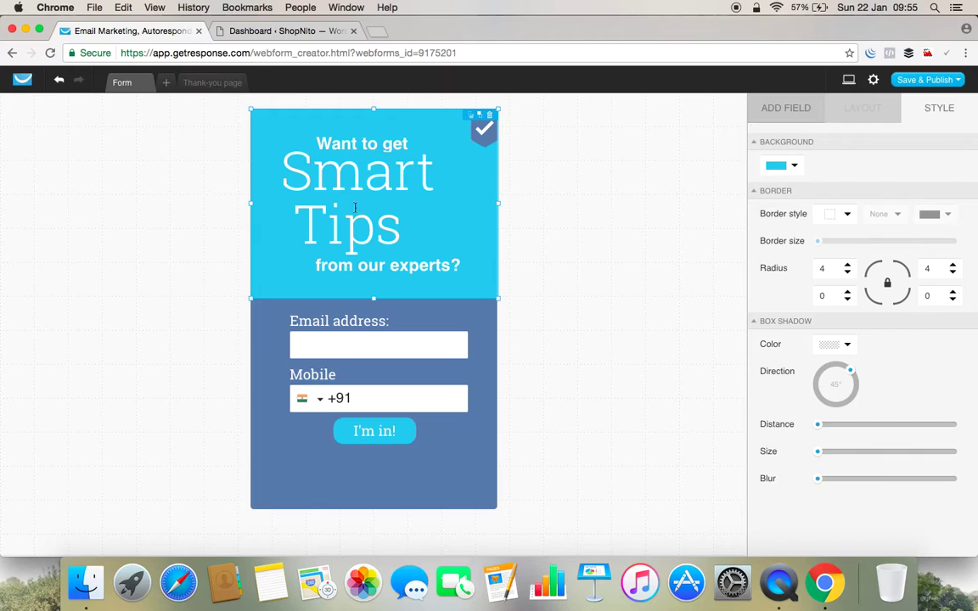
Shift the Smart Tips headline about 27 px right and indent Tips under Smart
{"action": "left_click", "coordinate": [365, 178]}
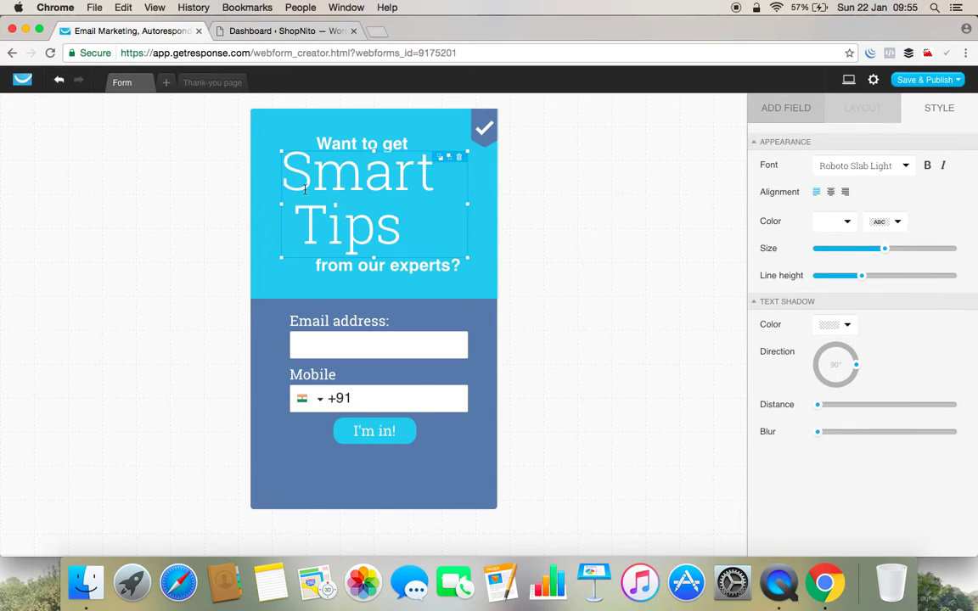
{"action": "mouse_move", "coordinate": [303, 188]}
{"action": "left_mouse_down"}
{"action": "mouse_move", "coordinate": [297, 175]}
{"action": "mouse_move", "coordinate": [406, 205]}
{"action": "mouse_move", "coordinate": [333, 175]}
{"action": "mouse_move", "coordinate": [308, 183]}
{"action": "left_mouse_up"}
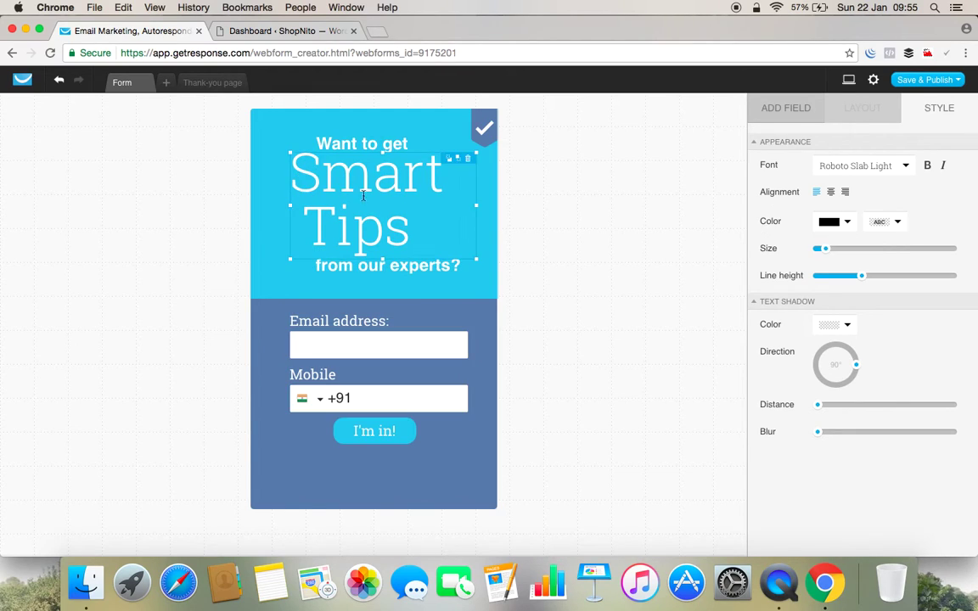
{"action": "double_click", "coordinate": [304, 170]}
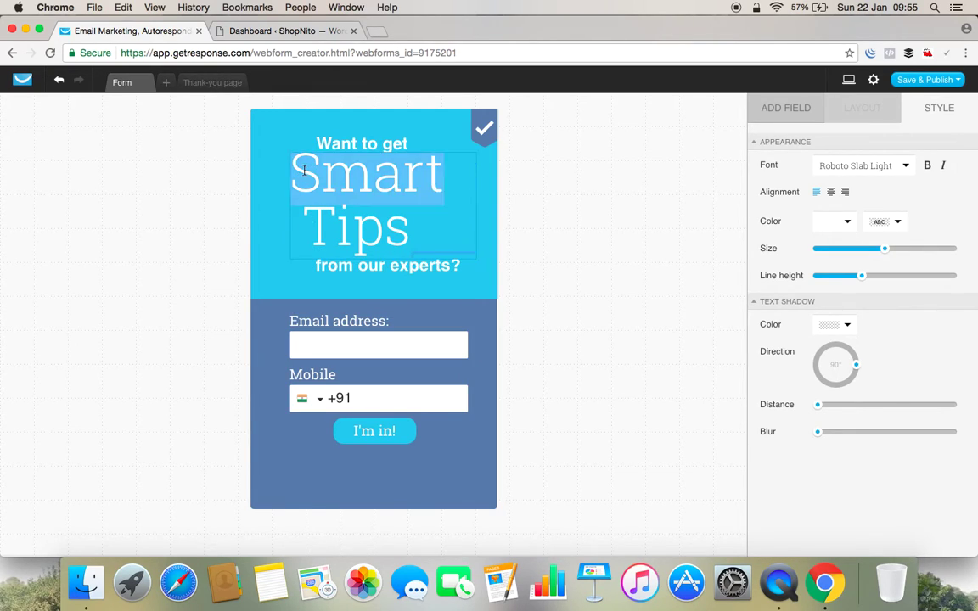
{"action": "left_click", "coordinate": [303, 172]}
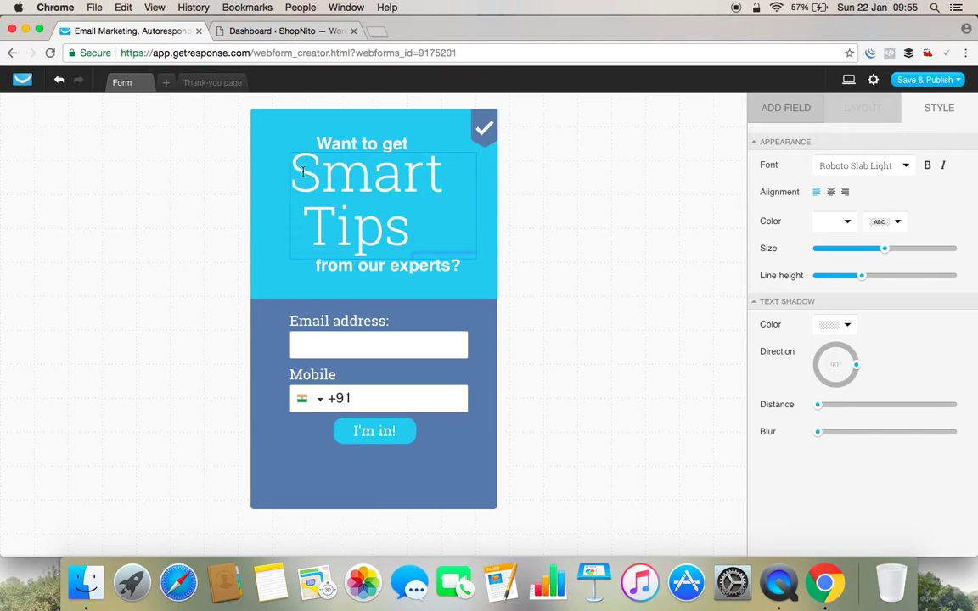
{"action": "left_click", "coordinate": [305, 229]}
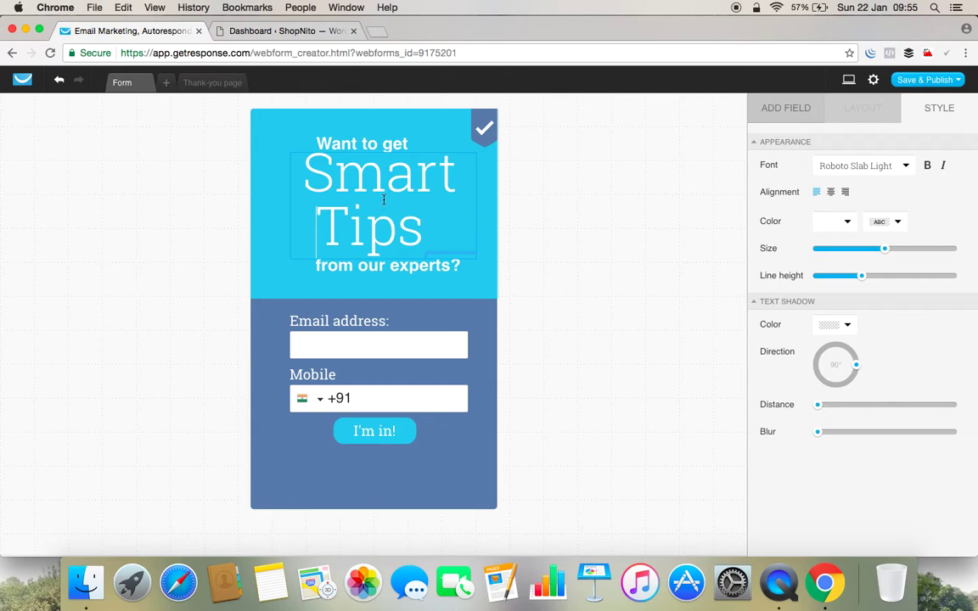
{"action": "left_click", "coordinate": [452, 202]}
{"action": "left_click", "coordinate": [454, 154]}
{"action": "left_click", "coordinate": [534, 230]}
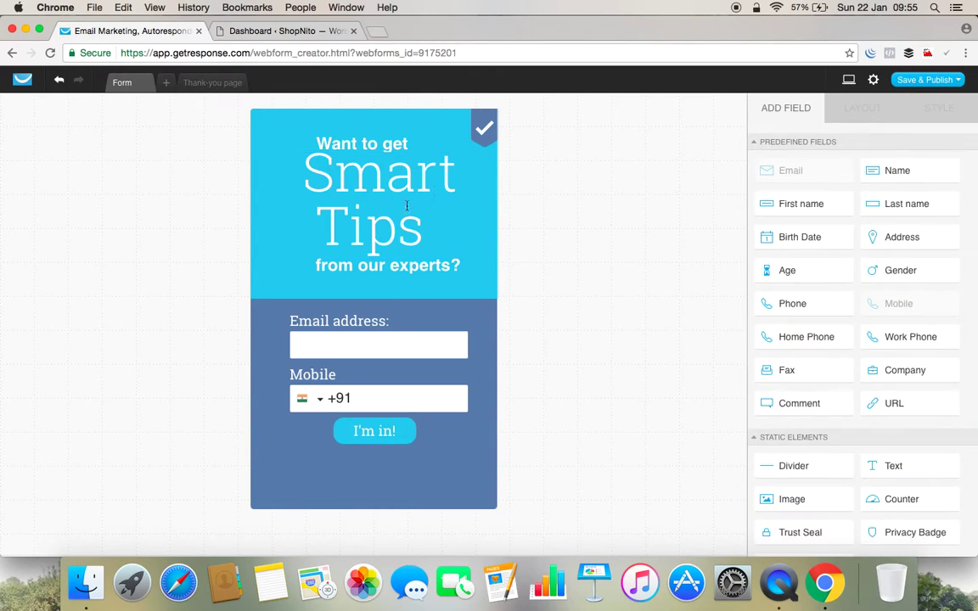
Undo the accidental rightward move of the header block with several undos
{"action": "left_click", "coordinate": [321, 143]}
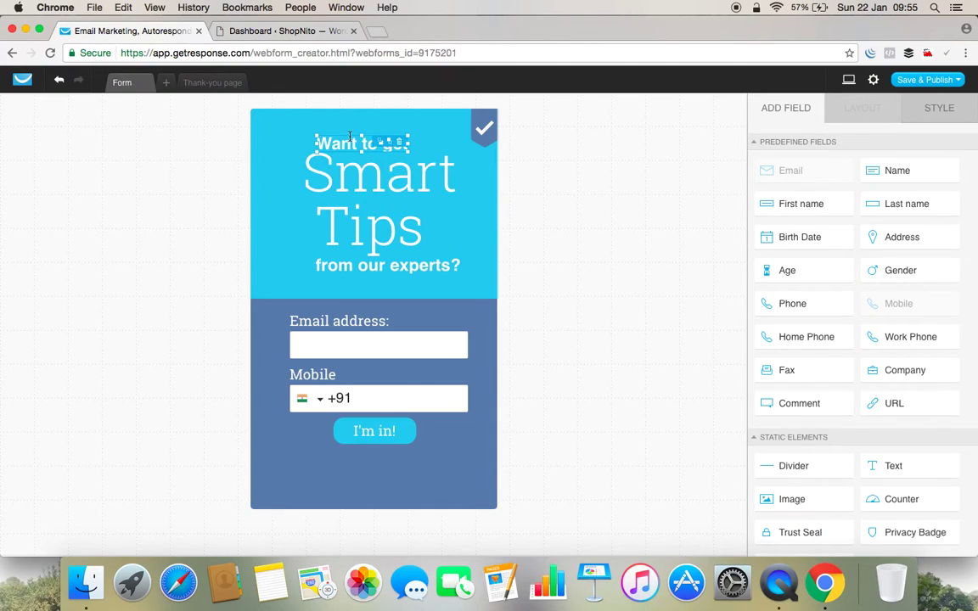
{"action": "left_click_drag", "start_coordinate": [352, 136], "coordinate": [365, 135]}
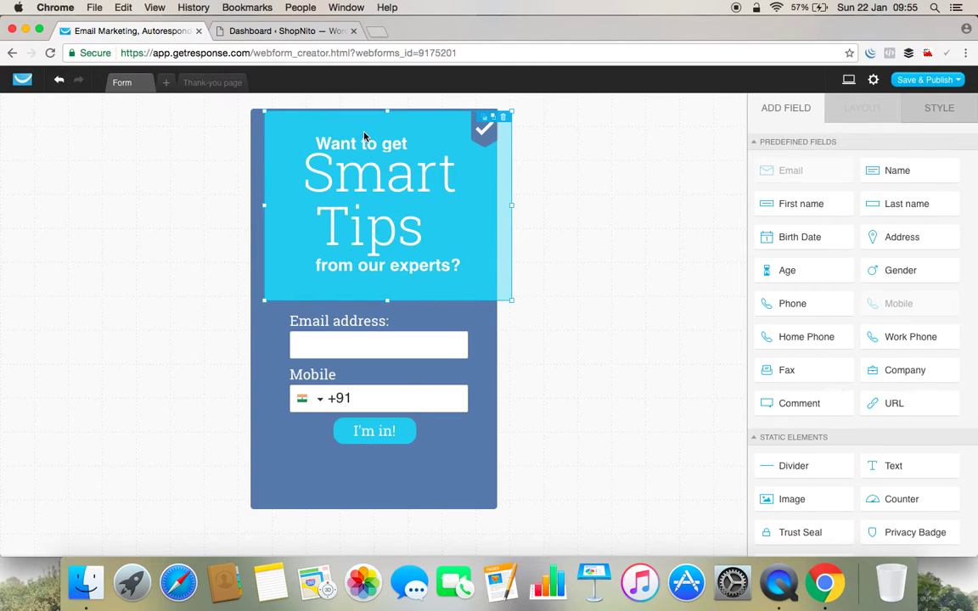
{"action": "left_click", "coordinate": [58, 82]}
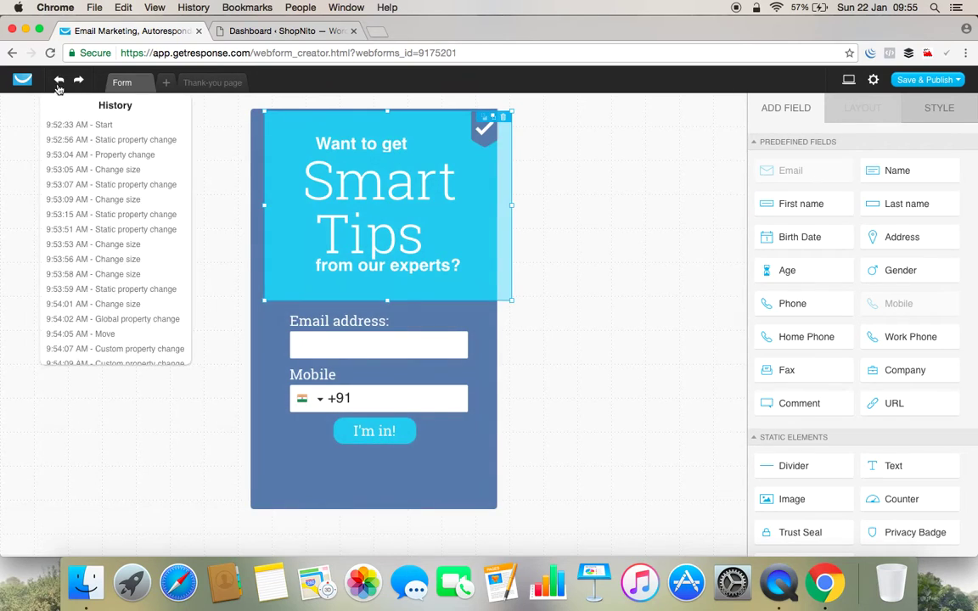
{"action": "left_click", "coordinate": [58, 81]}
{"action": "left_click", "coordinate": [556, 257]}
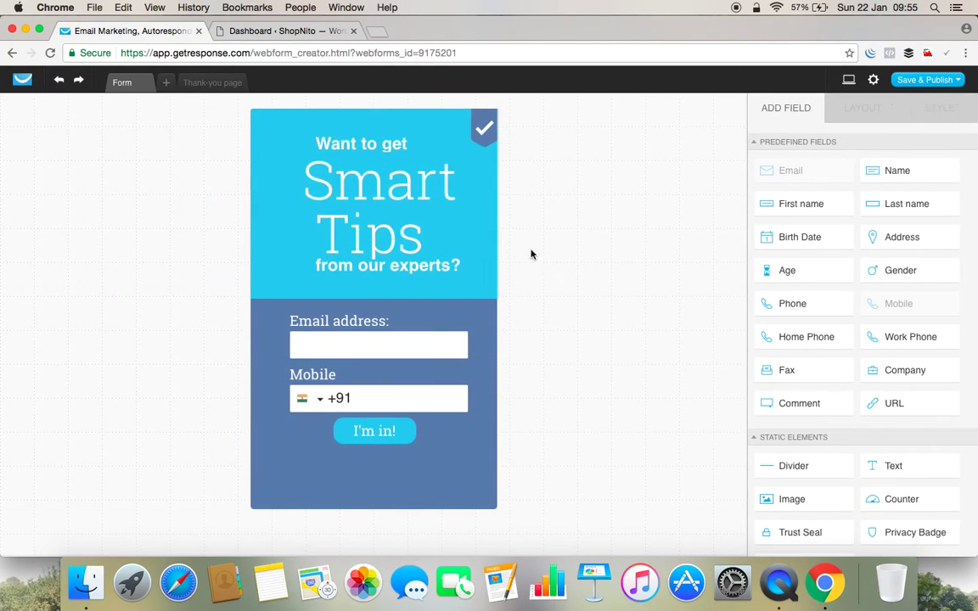
{"action": "scroll", "coordinate": [714, 399], "scroll_direction": "down", "scroll_amount": 2}
{"action": "scroll", "coordinate": [714, 399], "scroll_direction": "up", "scroll_amount": 2}
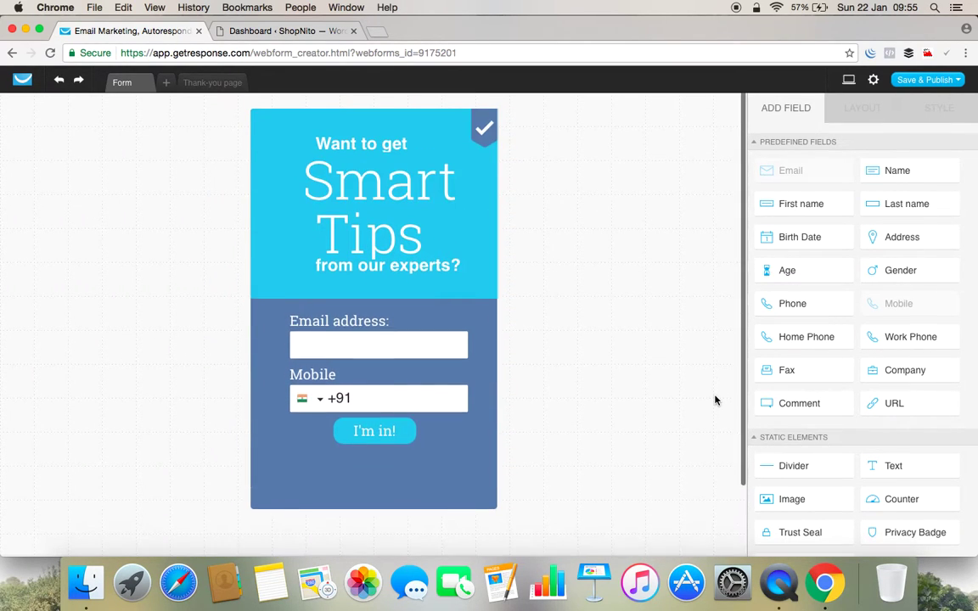
Rename the form to 'Smart Tips' in Form settings
{"action": "left_click", "coordinate": [874, 80]}
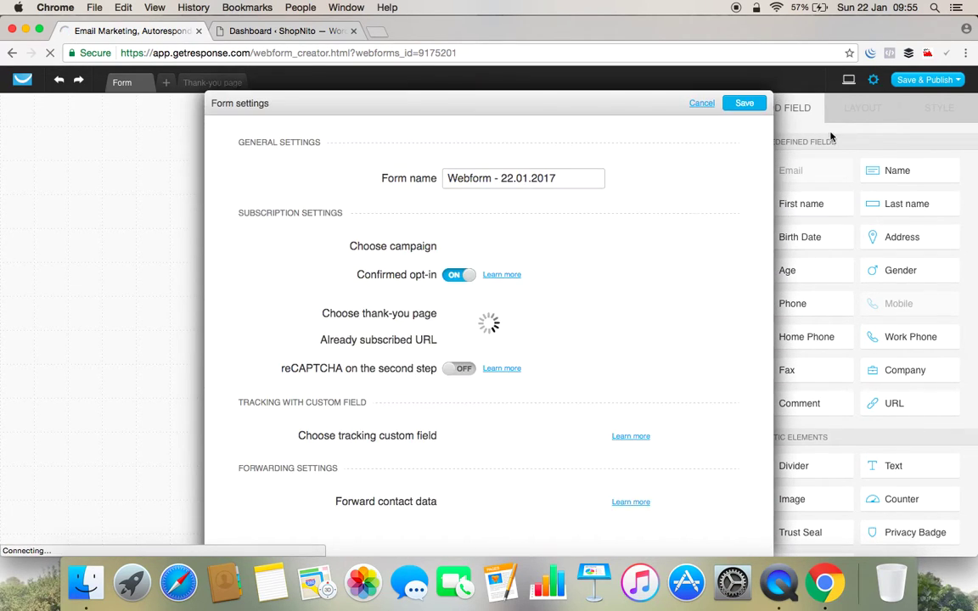
{"action": "left_click", "coordinate": [585, 180]}
{"action": "key", "text": "BackSpace"}
{"action": "key", "text": "BackSpace"}
{"action": "key", "text": "BackSpace"}
{"action": "key", "text": "BackSpace"}
{"action": "key", "text": "BackSpace"}
{"action": "key", "text": "BackSpace"}
{"action": "key", "text": "BackSpace"}
{"action": "key", "text": "BackSpace"}
{"action": "key", "text": "BackSpace"}
{"action": "key", "text": "BackSpace"}
{"action": "key", "text": "BackSpace"}
{"action": "key", "text": "BackSpace"}
{"action": "key", "text": "BackSpace"}
{"action": "key", "text": "BackSpace"}
{"action": "key", "text": "BackSpace"}
{"action": "key", "text": "BackSpace"}
{"action": "key", "text": "BackSpace"}
{"action": "key", "text": "BackSpace"}
{"action": "key", "text": "BackSpace"}
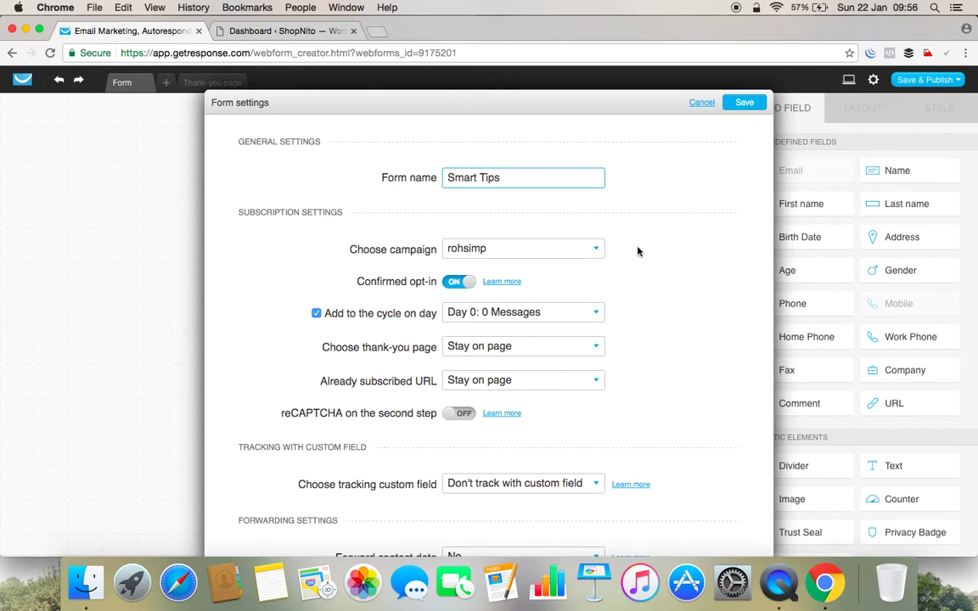
Keep the current campaign and Stay on page for both post-sign-up options
{"action": "left_click", "coordinate": [482, 251]}
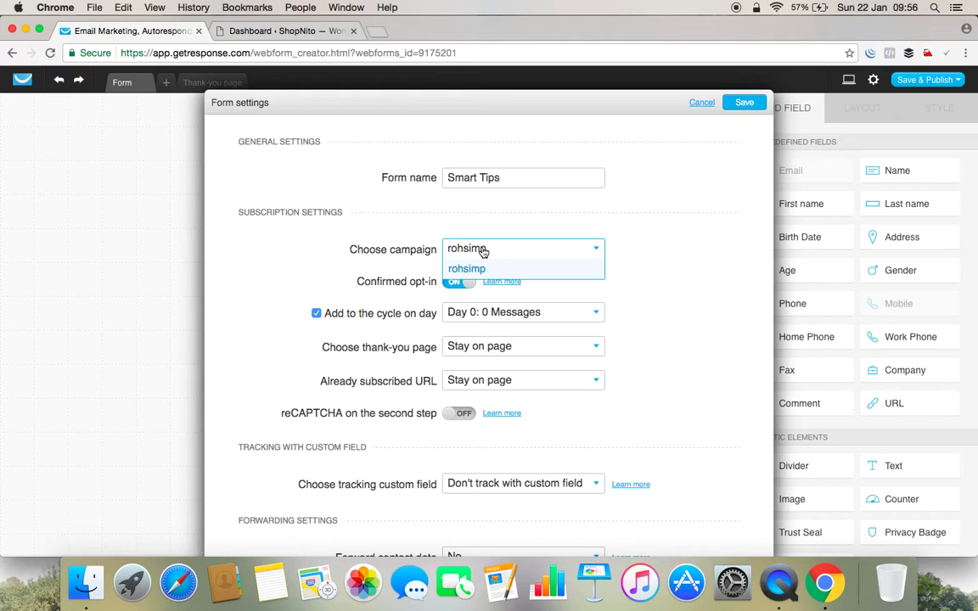
{"action": "left_click", "coordinate": [482, 251]}
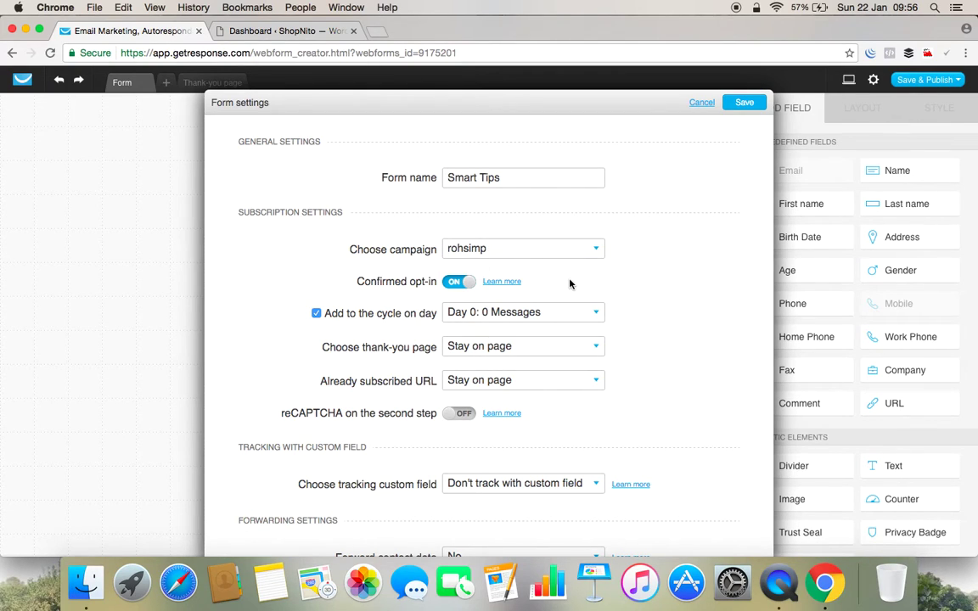
{"action": "scroll", "coordinate": [571, 272], "scroll_direction": "down", "scroll_amount": 1}
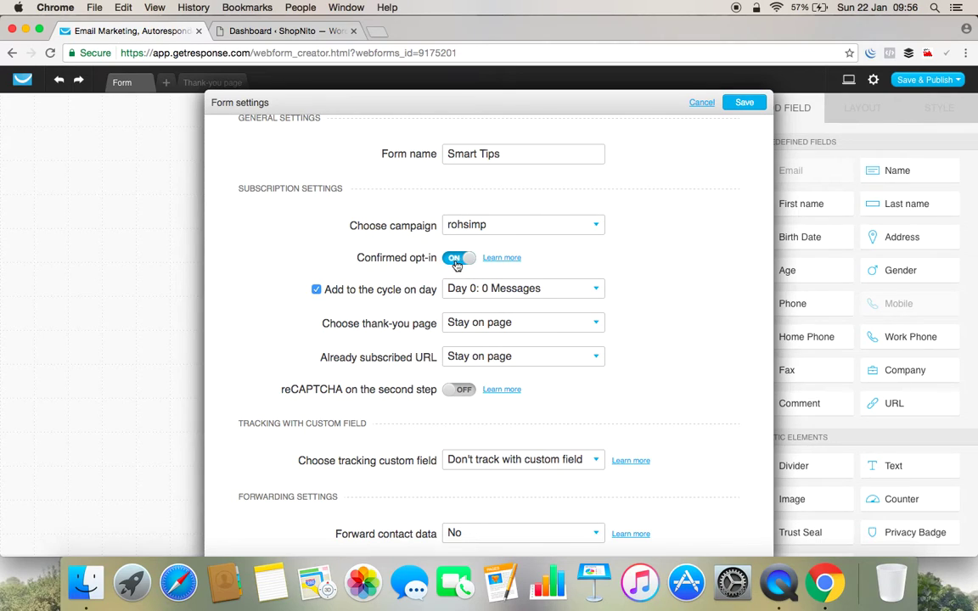
{"action": "left_click", "coordinate": [480, 323]}
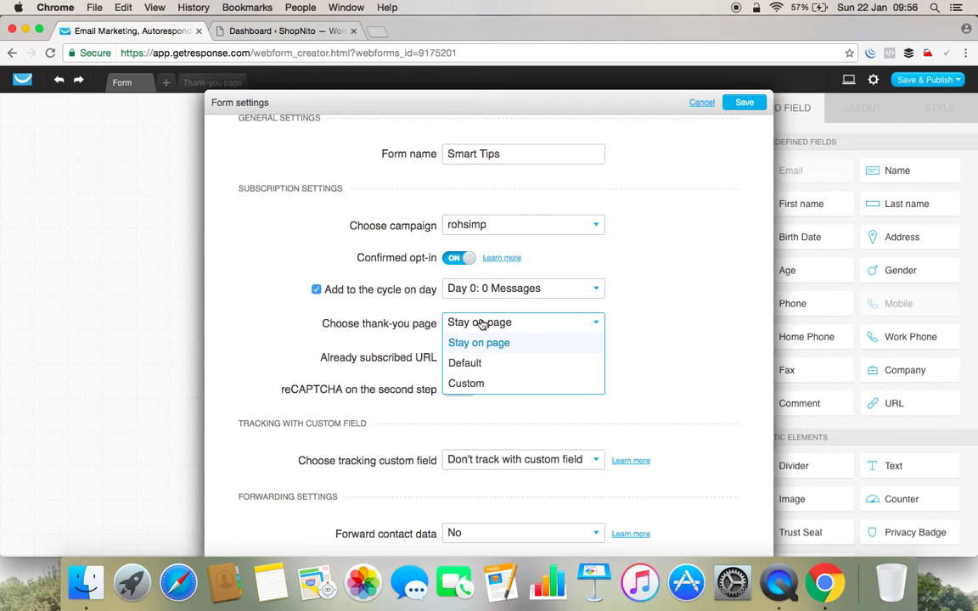
{"action": "left_click", "coordinate": [227, 348]}
{"action": "left_click", "coordinate": [480, 356]}
{"action": "left_click", "coordinate": [489, 358]}
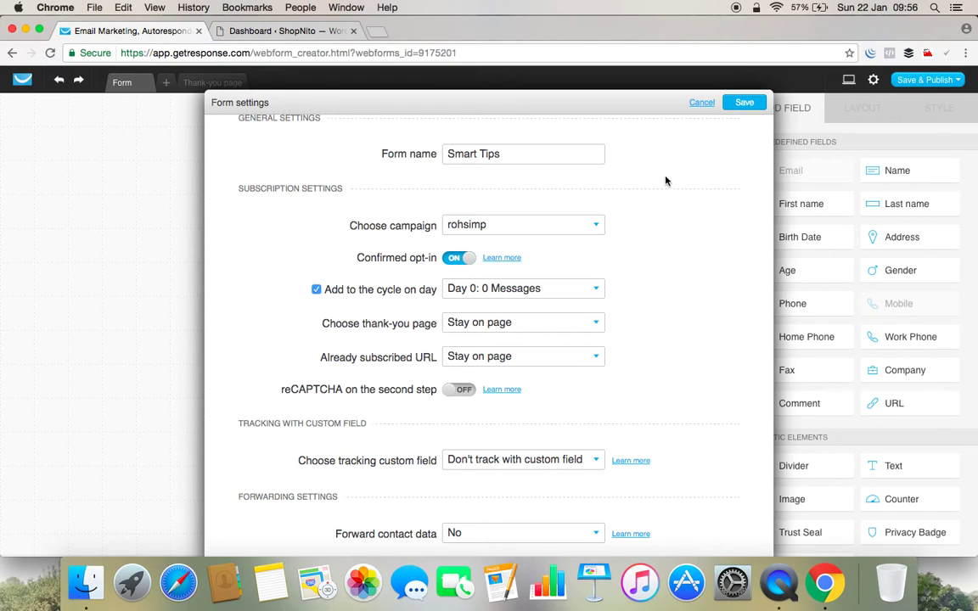
{"action": "scroll", "coordinate": [665, 179], "scroll_direction": "up", "scroll_amount": 1}
Save the Smart Tips form settings and look over the publishing options
{"action": "left_click", "coordinate": [741, 109]}
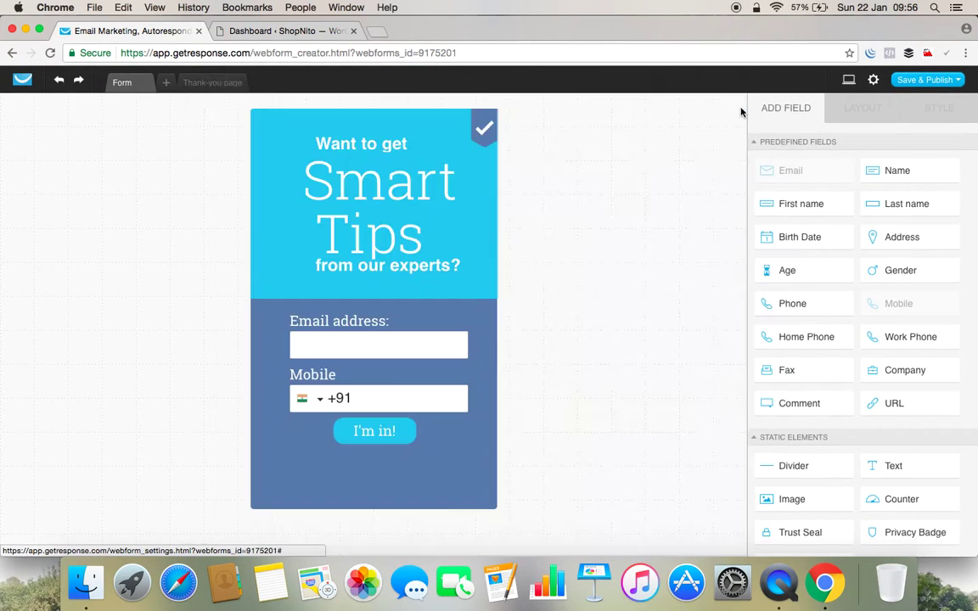
{"action": "left_click", "coordinate": [951, 81]}
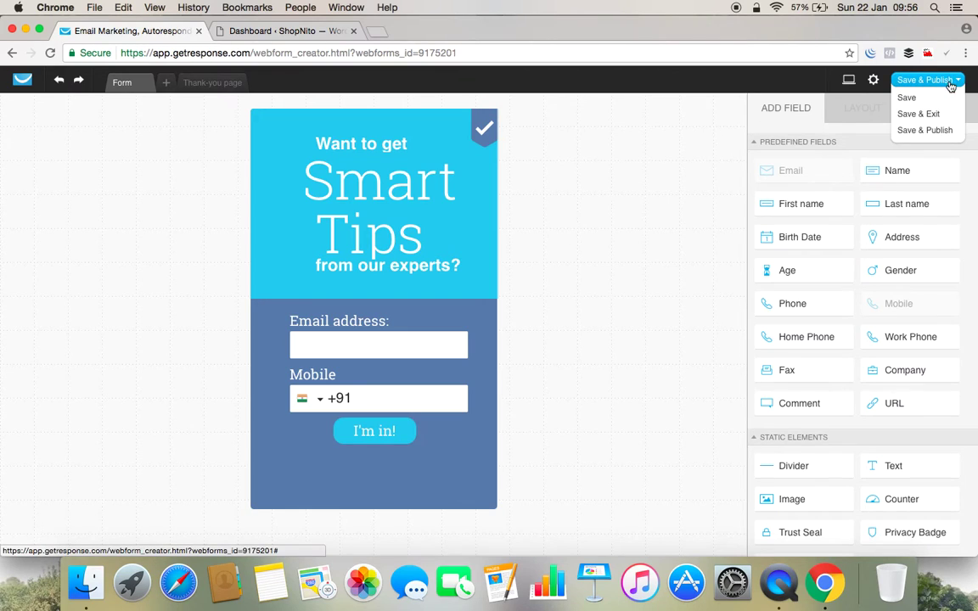
{"action": "left_click", "coordinate": [949, 85]}
{"action": "scroll", "coordinate": [562, 428], "scroll_direction": "down", "scroll_amount": 1}
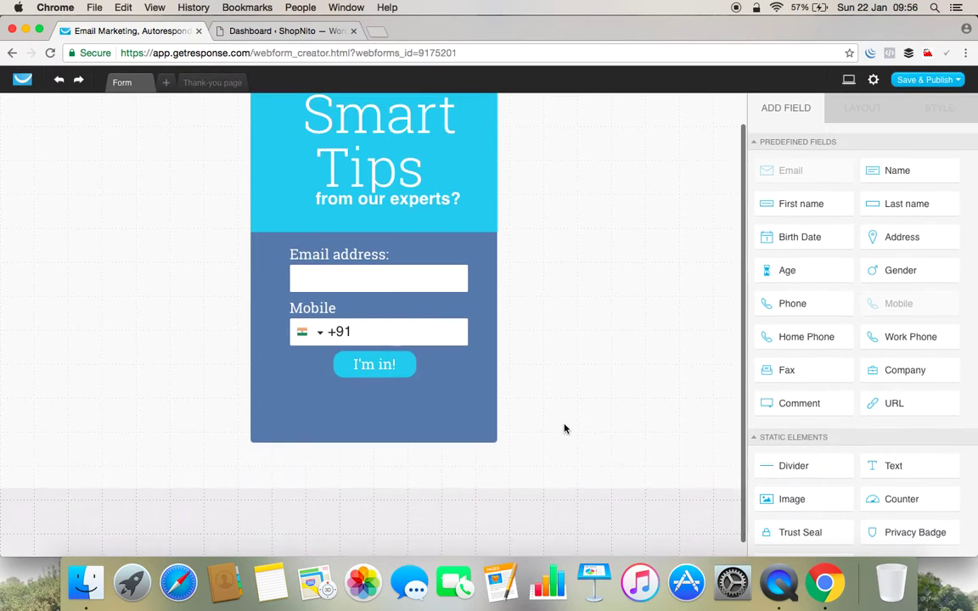
{"action": "scroll", "coordinate": [563, 428], "scroll_direction": "up", "scroll_amount": 1}
Raise the form's bottom edge to remove the space below I'm in!, then Save & Publish
{"action": "left_click", "coordinate": [427, 466]}
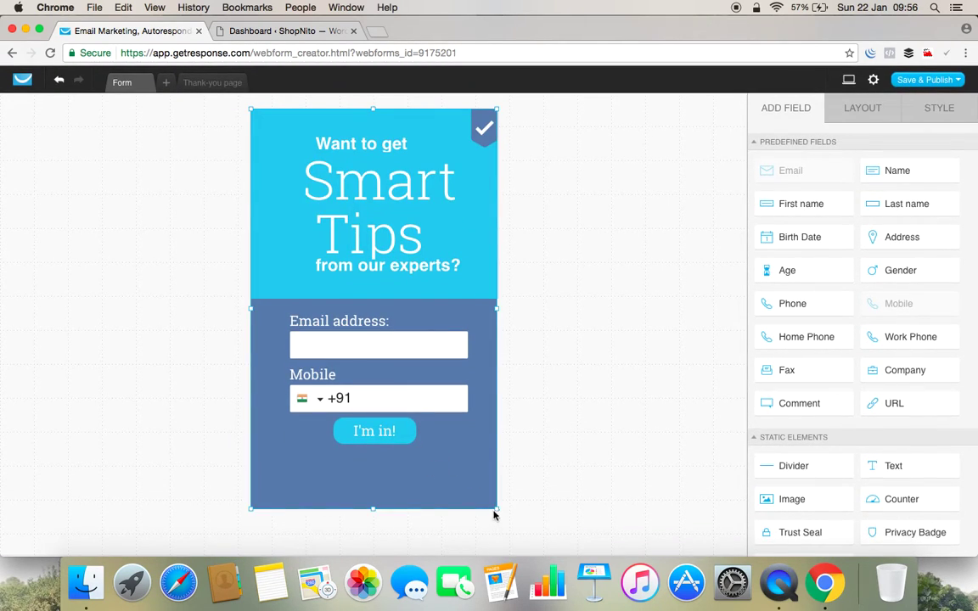
{"action": "mouse_move", "coordinate": [375, 508]}
{"action": "left_mouse_down"}
{"action": "mouse_move", "coordinate": [371, 471]}
{"action": "mouse_move", "coordinate": [372, 489]}
{"action": "left_mouse_up"}
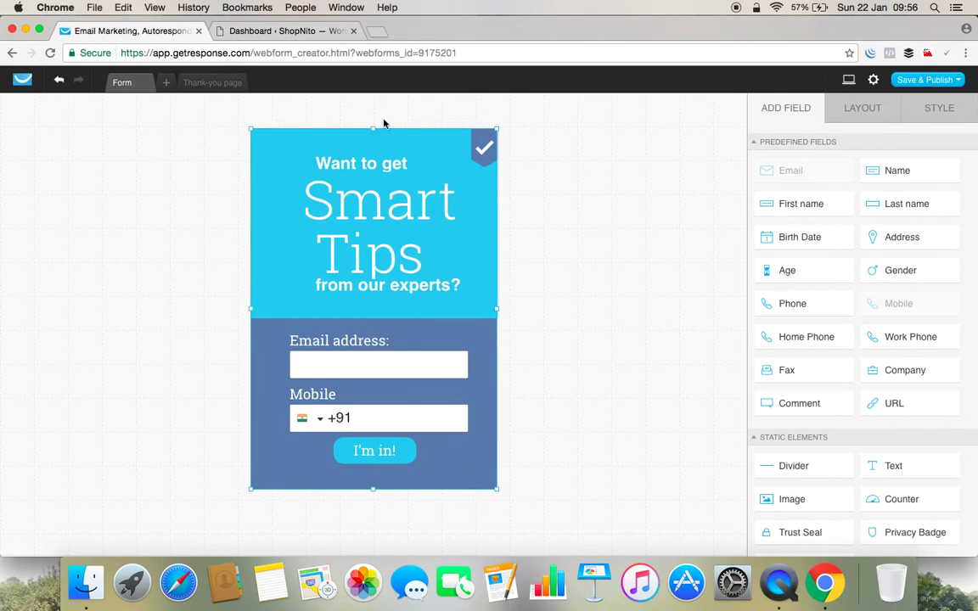
{"action": "left_click", "coordinate": [572, 221]}
{"action": "left_click", "coordinate": [925, 80]}
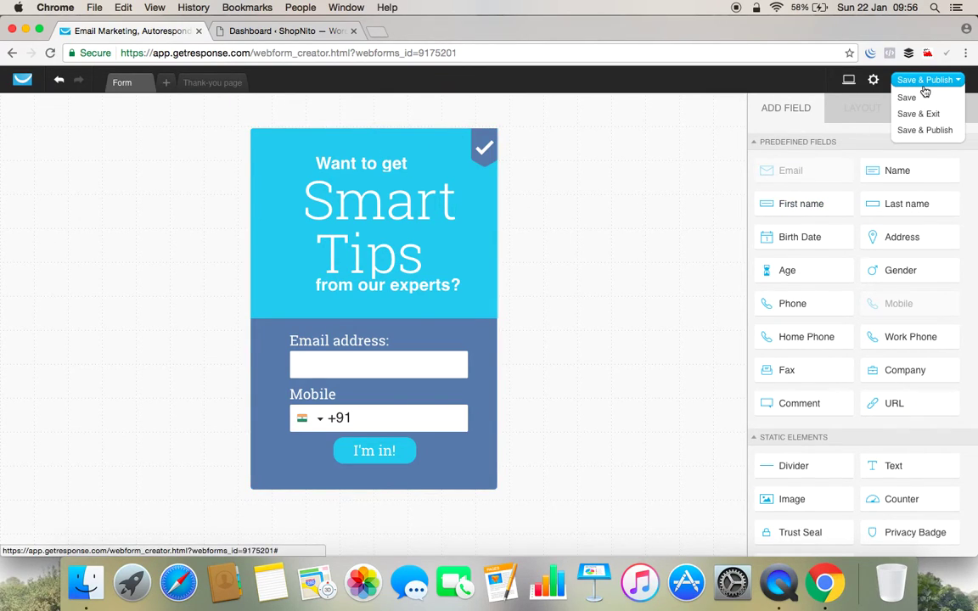
{"action": "left_click", "coordinate": [928, 131]}
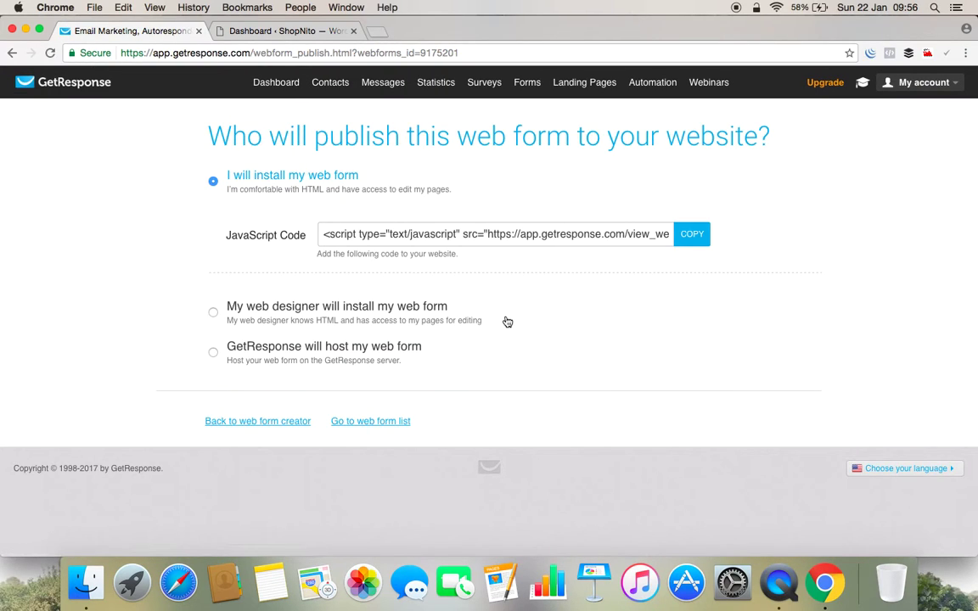
Copy the full JavaScript embed code and switch to the 'Dashboard ‹ ShopNito' tab
{"action": "left_click", "coordinate": [385, 240]}
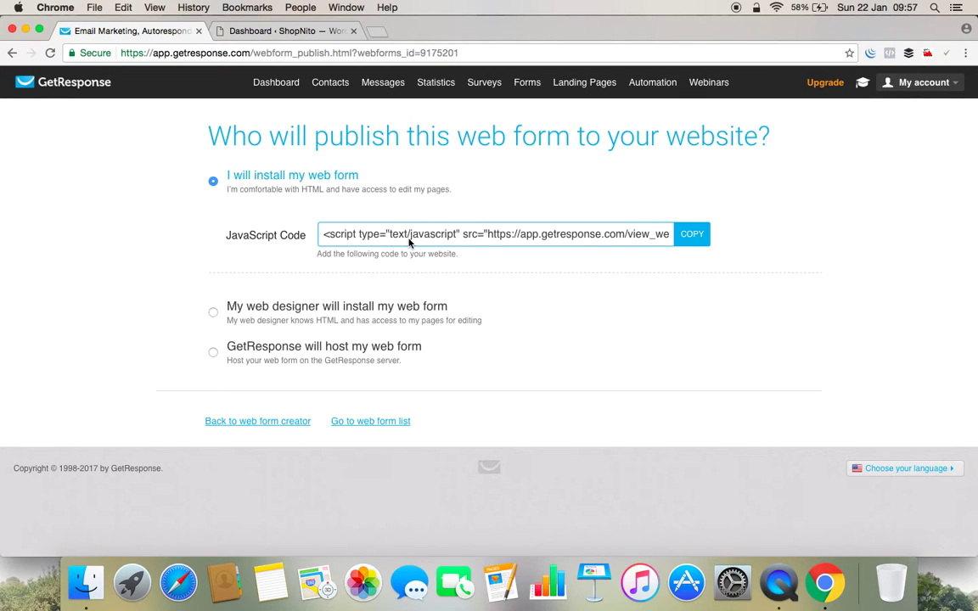
{"action": "double_click", "coordinate": [367, 234]}
{"action": "left_click", "coordinate": [333, 239]}
{"action": "left_click_drag", "start_coordinate": [333, 236], "coordinate": [813, 264]}
{"action": "left_click", "coordinate": [695, 237]}
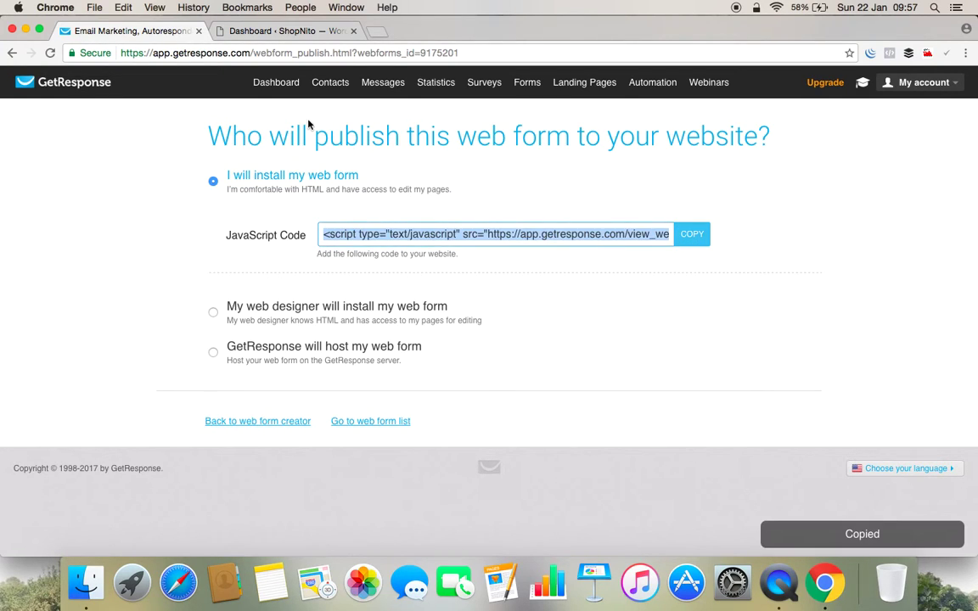
{"action": "left_click", "coordinate": [270, 32]}
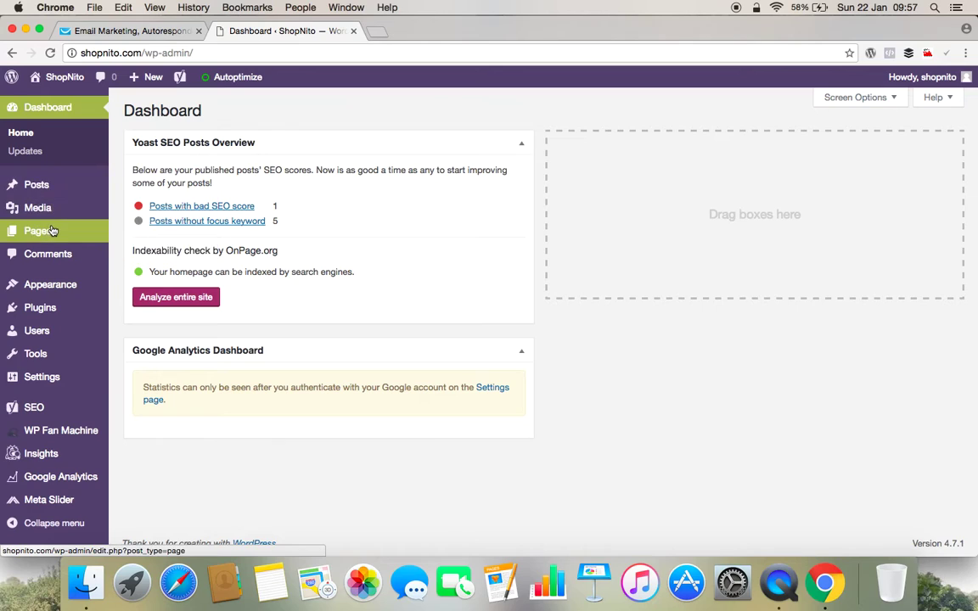
Open the Contact Us page for editing from the Pages list
{"action": "mouse_move", "coordinate": [51, 231]}
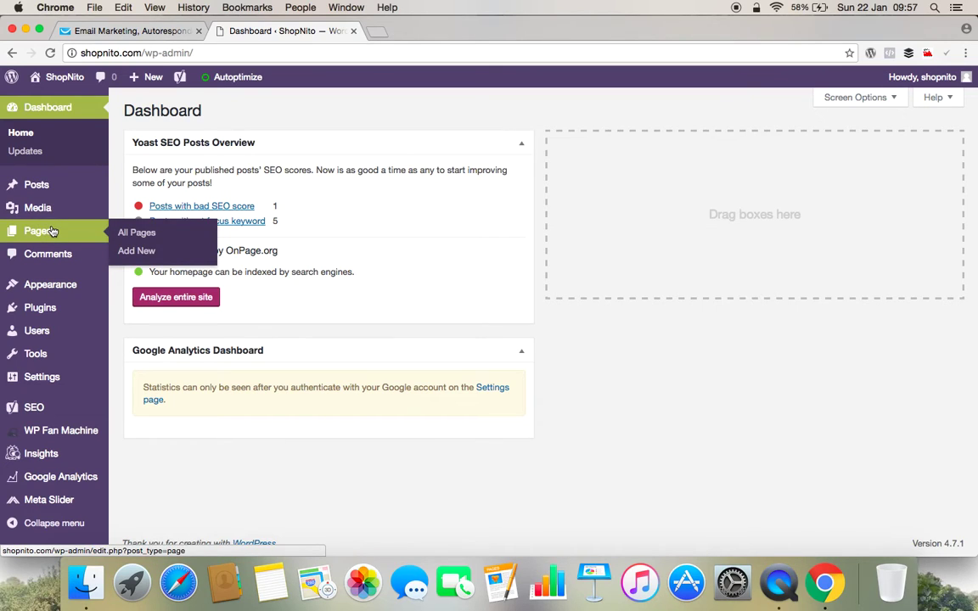
{"action": "left_click", "coordinate": [51, 230]}
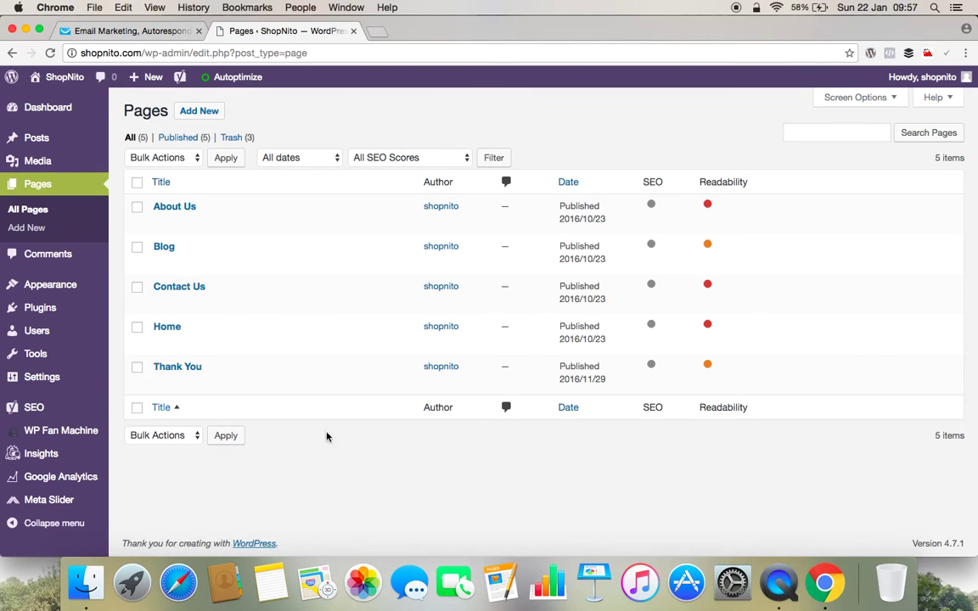
{"action": "mouse_move", "coordinate": [173, 305]}
{"action": "left_click", "coordinate": [163, 305]}
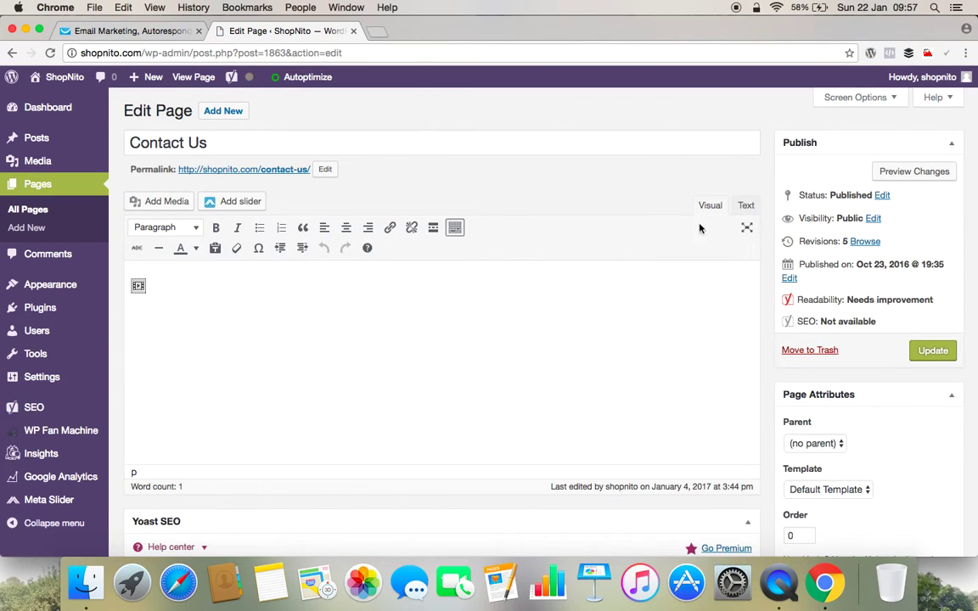
Replace the old embed script with the new GetResponse code in the Text editor and update the page
{"action": "left_click", "coordinate": [746, 206]}
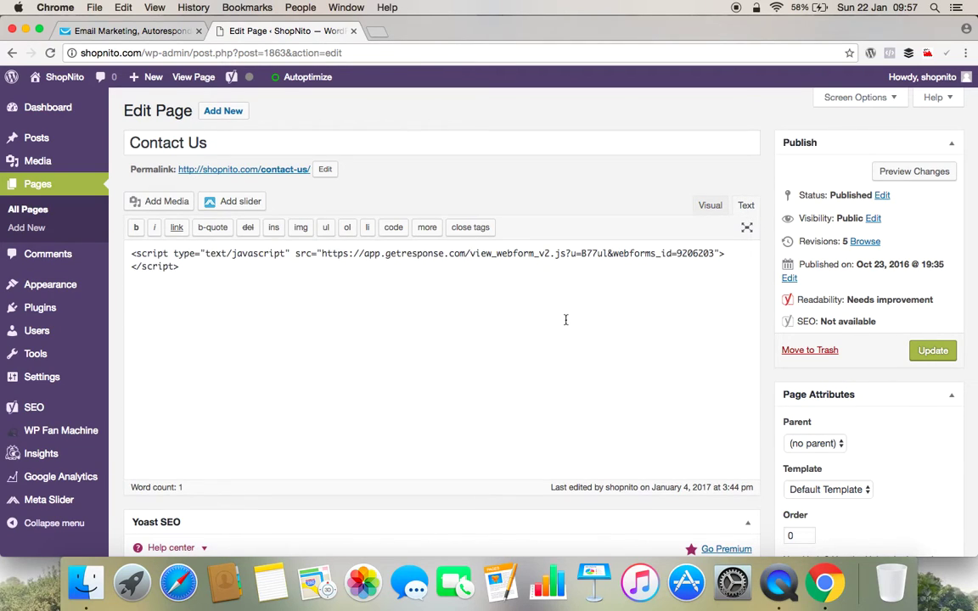
{"action": "left_click_drag", "start_coordinate": [210, 271], "coordinate": [112, 250]}
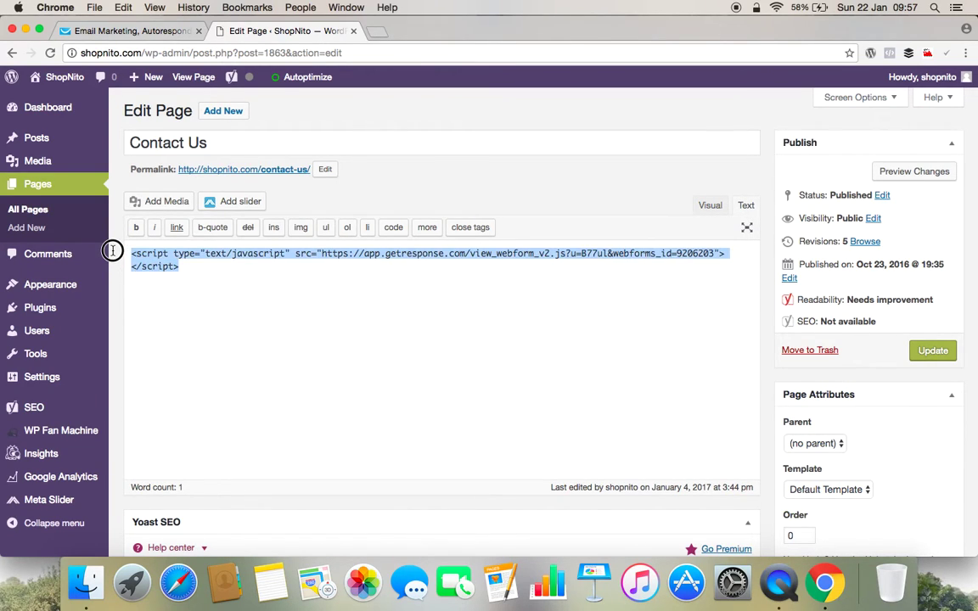
{"action": "key", "text": "super+v"}
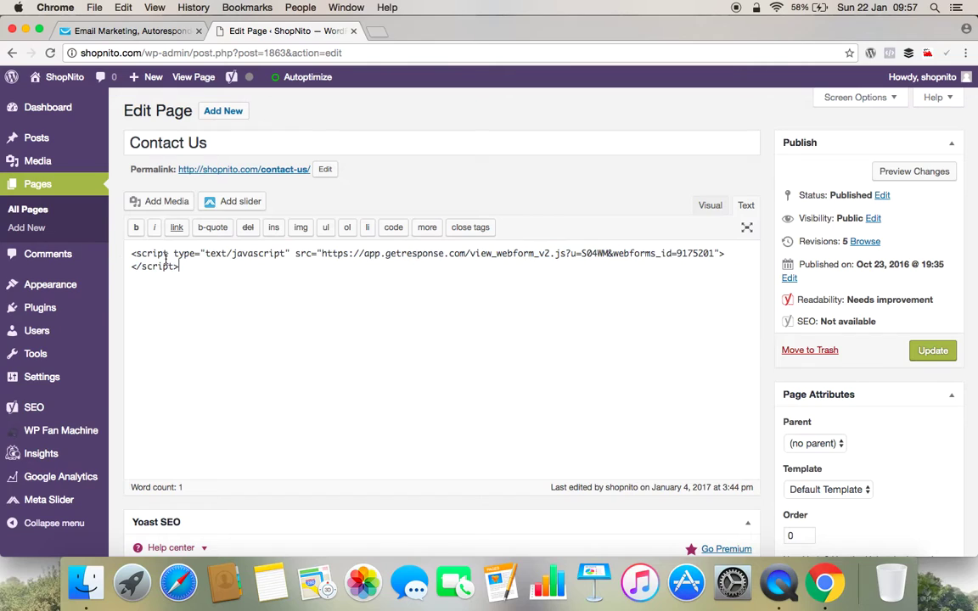
{"action": "left_click", "coordinate": [938, 354]}
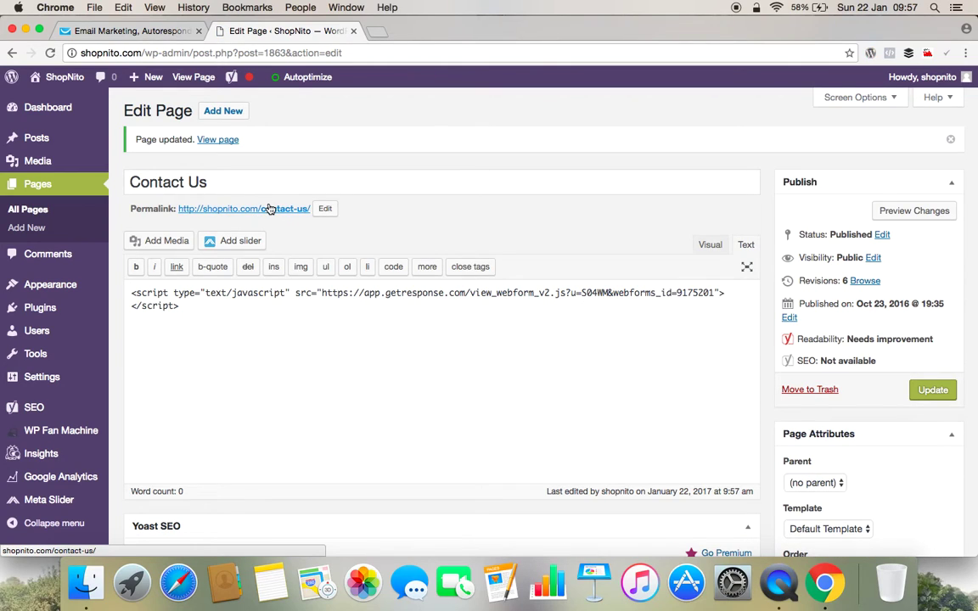
Open the live Contact Us page from its permalink in a new tab
{"action": "left_click", "coordinate": [268, 209]}
{"action": "right_click", "coordinate": [268, 209]}
{"action": "left_click", "coordinate": [293, 210]}
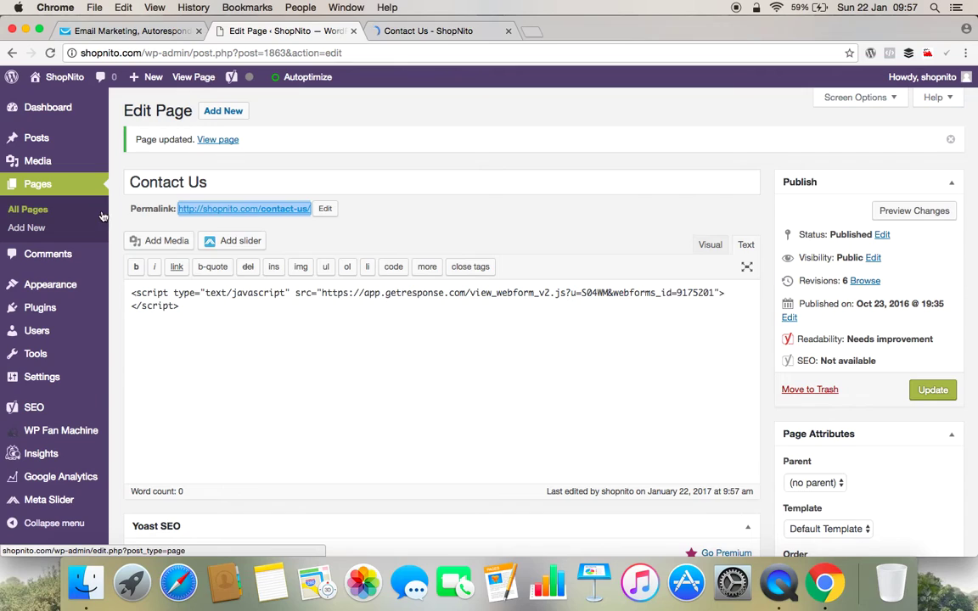
Go to the Widgets page and check the existing GetResponse Web Form widget
{"action": "mouse_move", "coordinate": [66, 289]}
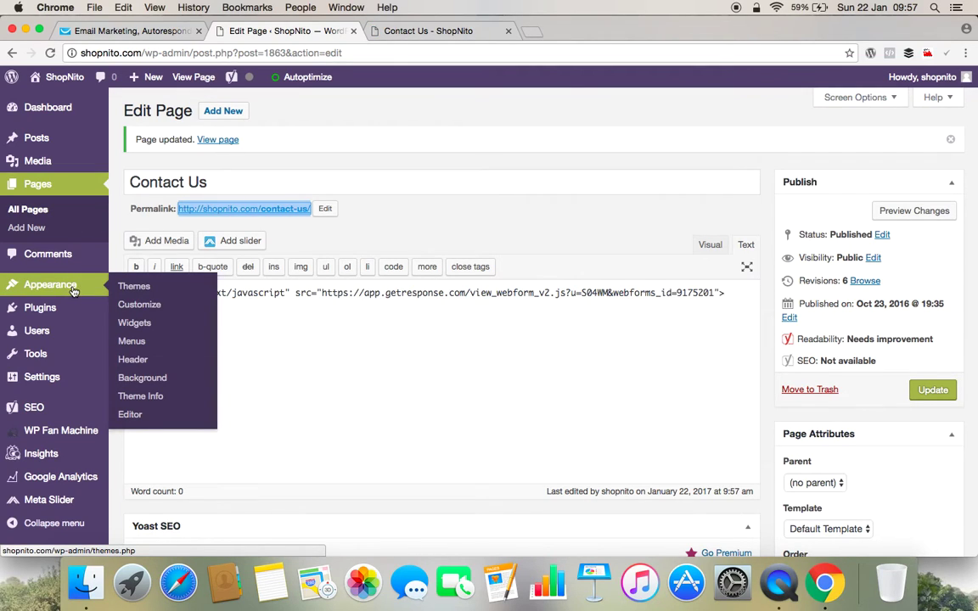
{"action": "left_click", "coordinate": [136, 325]}
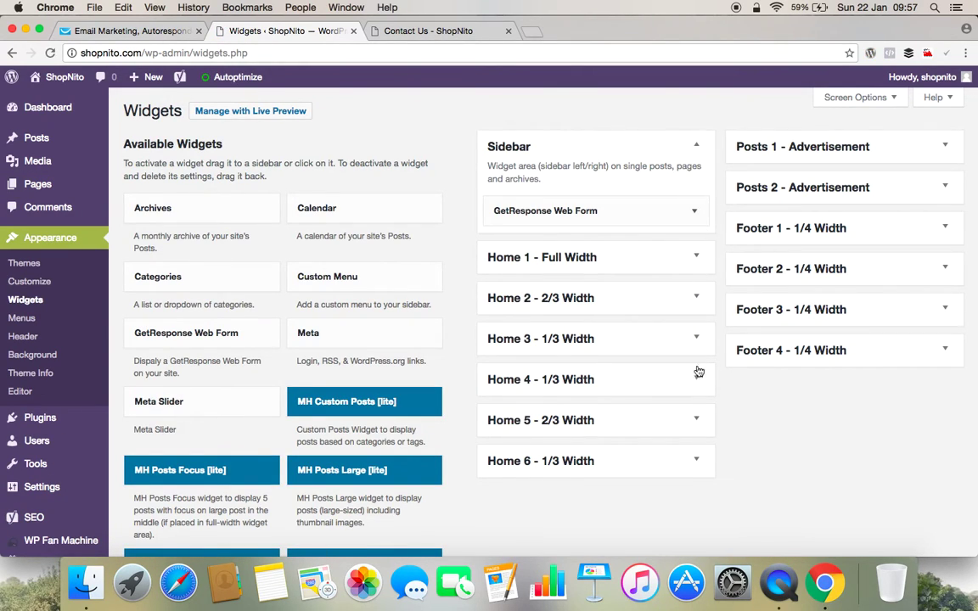
{"action": "left_click", "coordinate": [687, 208]}
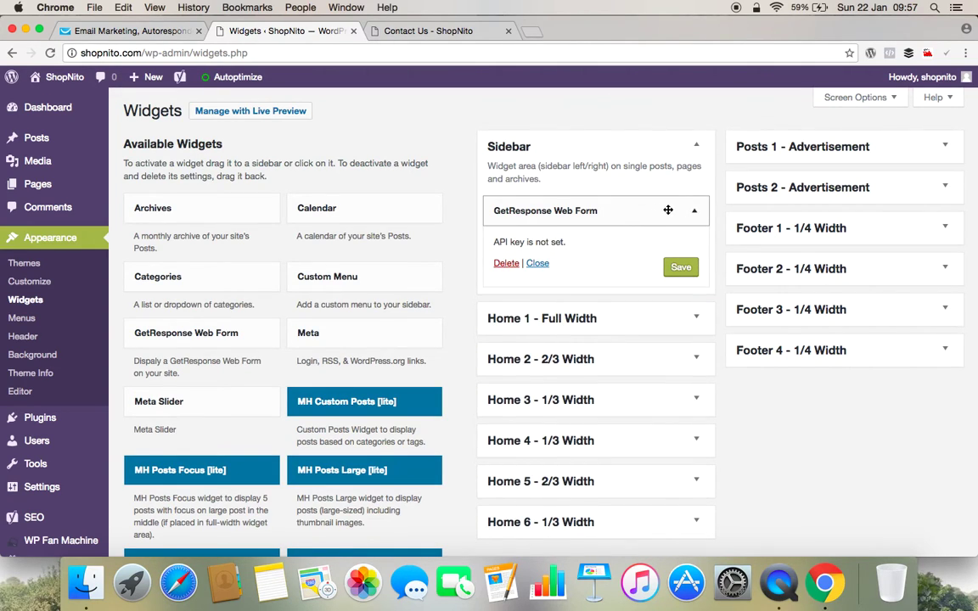
{"action": "left_click", "coordinate": [692, 210]}
{"action": "scroll", "coordinate": [396, 421], "scroll_direction": "down", "scroll_amount": 5}
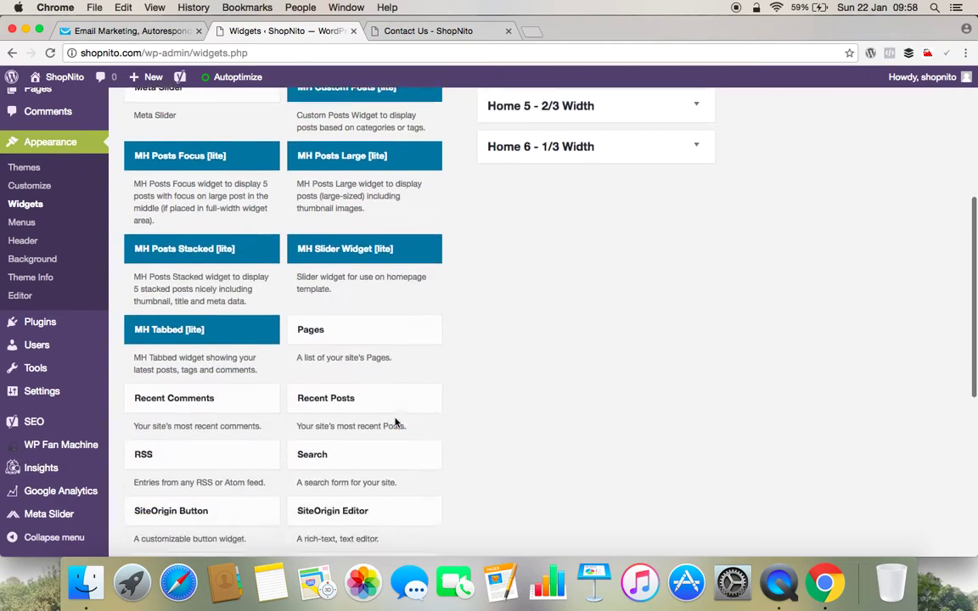
{"action": "scroll", "coordinate": [396, 422], "scroll_direction": "down", "scroll_amount": 6}
Add a Text widget to the Sidebar with the pasted embed code and title 'Sing Up'
{"action": "left_click", "coordinate": [320, 330]}
{"action": "left_click_drag", "start_coordinate": [320, 329], "coordinate": [512, 247]}
{"action": "left_click", "coordinate": [512, 359]}
{"action": "key", "text": "super+v"}
{"action": "left_click", "coordinate": [468, 294]}
{"action": "type", "text": "Co"}
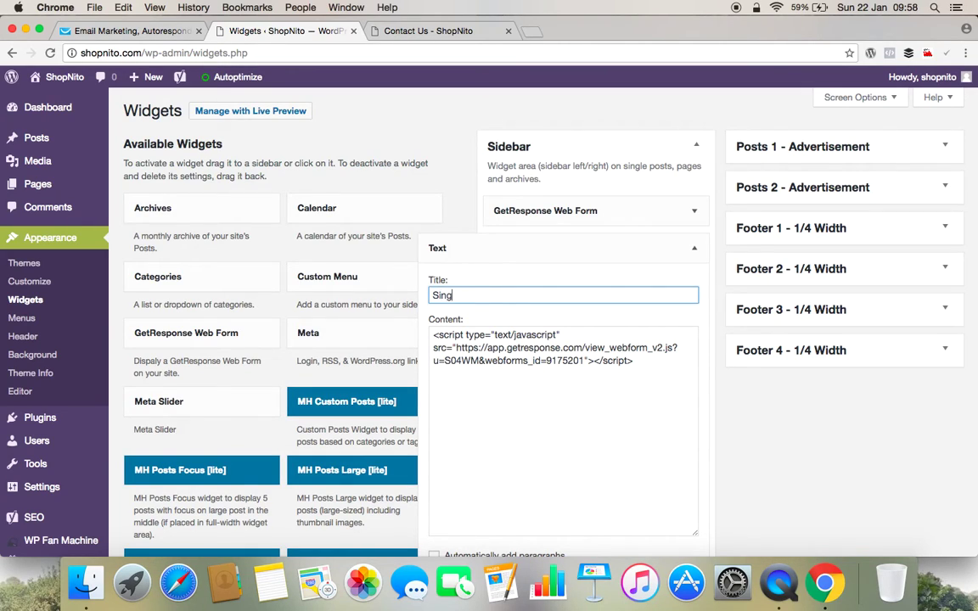
{"action": "scroll", "coordinate": [552, 372], "scroll_direction": "down", "scroll_amount": 5}
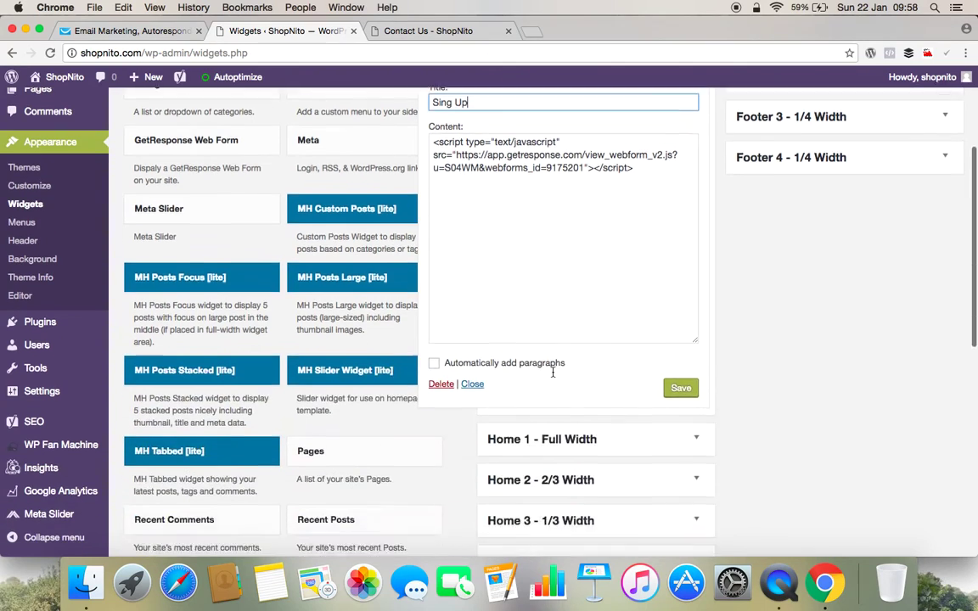
Save the Sing Up widget, review the Smart Tips form on the live Contact Us page, then close it
{"action": "left_click", "coordinate": [681, 327]}
{"action": "left_click", "coordinate": [428, 30]}
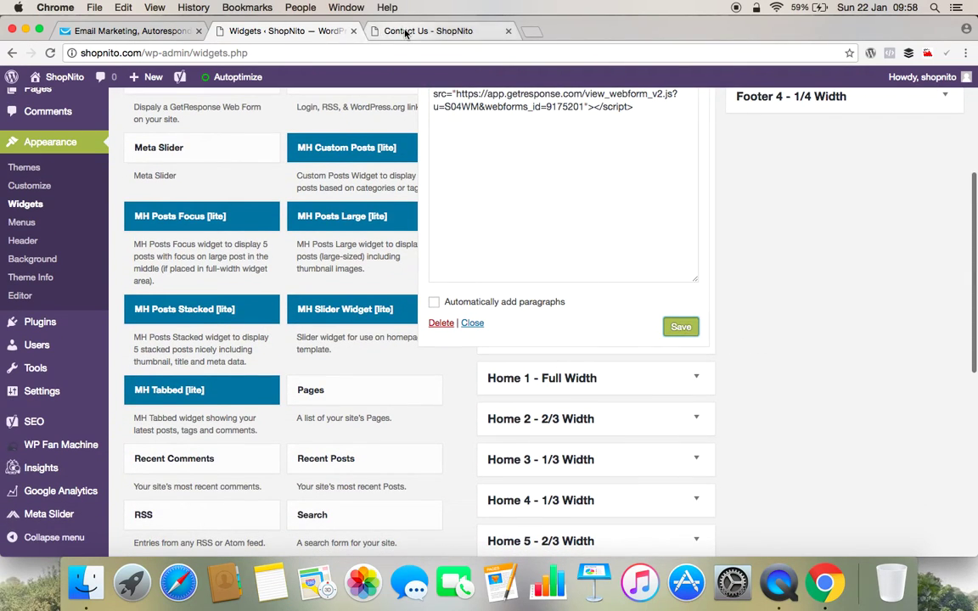
{"action": "scroll", "coordinate": [563, 333], "scroll_direction": "down", "scroll_amount": 3}
{"action": "scroll", "coordinate": [563, 332], "scroll_direction": "down", "scroll_amount": 1}
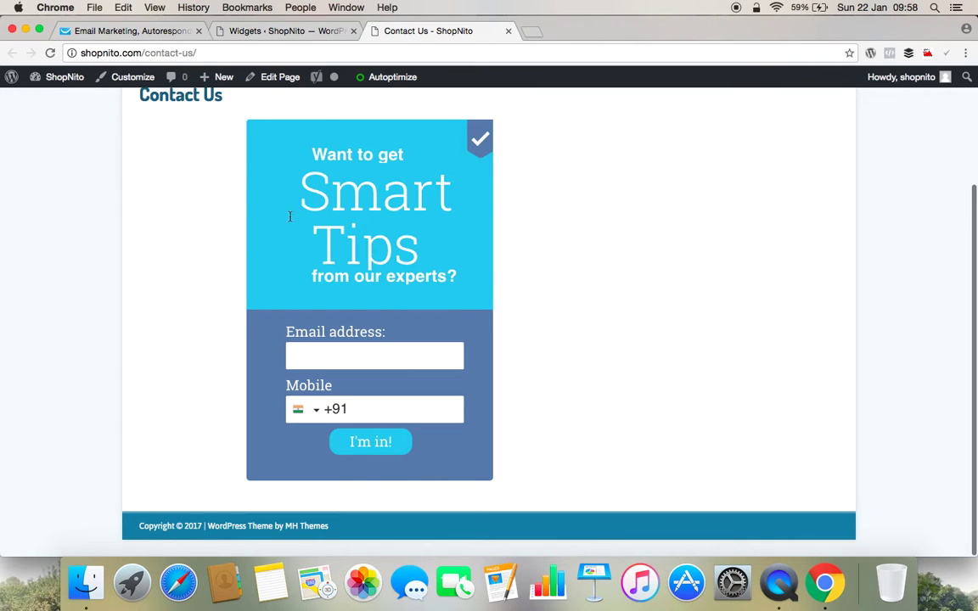
{"action": "scroll", "coordinate": [289, 216], "scroll_direction": "up", "scroll_amount": 4}
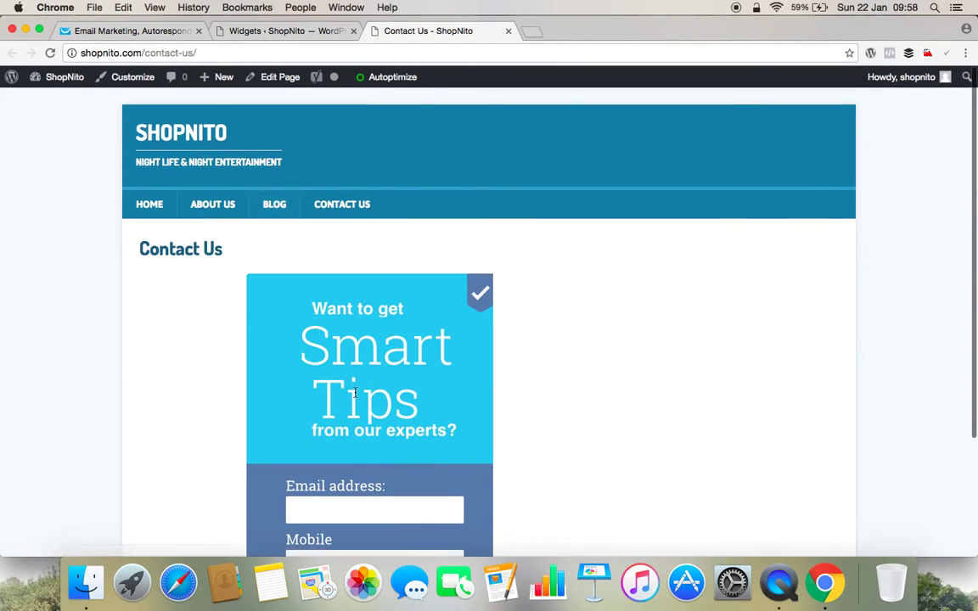
{"action": "scroll", "coordinate": [355, 392], "scroll_direction": "down", "scroll_amount": 4}
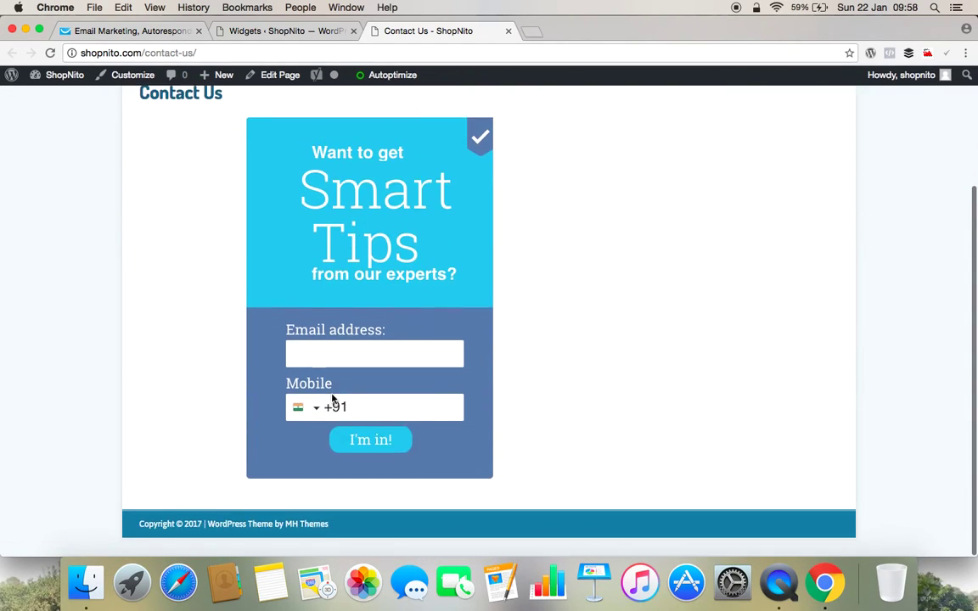
{"action": "left_click", "coordinate": [508, 32]}
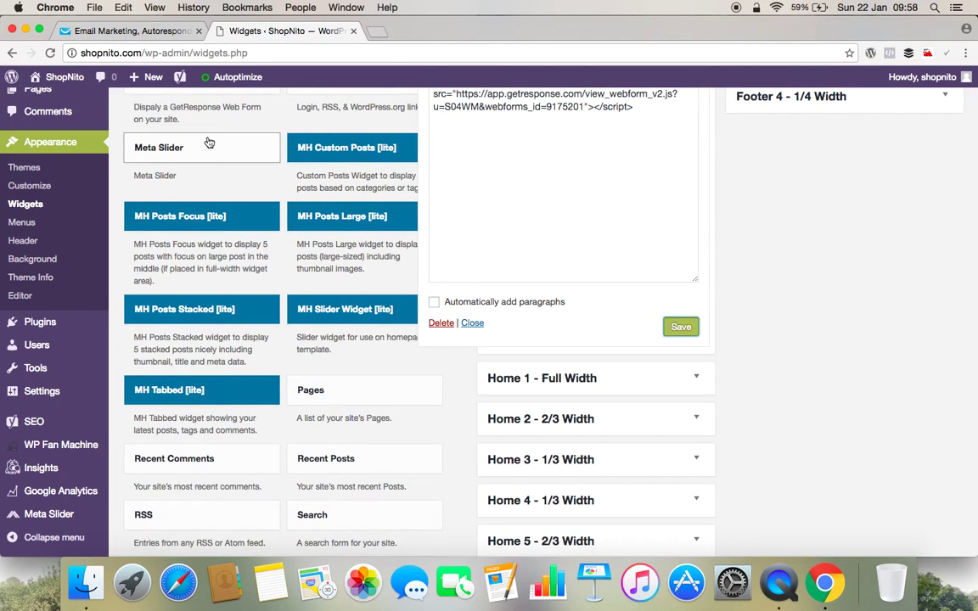
{"action": "scroll", "coordinate": [208, 155], "scroll_direction": "up", "scroll_amount": 5}
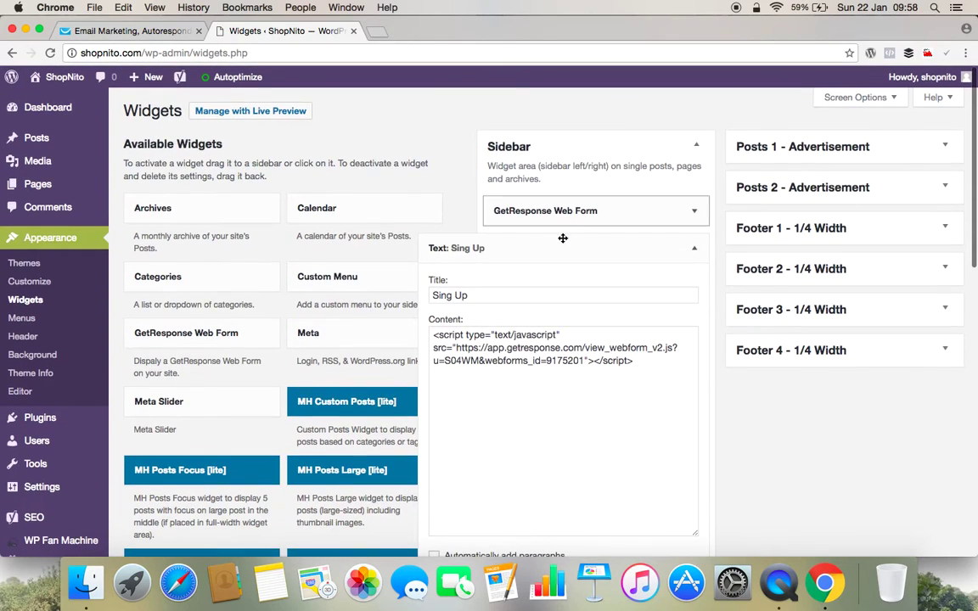
Open the ShopNito homepage via Visit Site in a new tab and view the sidebar form
{"action": "mouse_move", "coordinate": [69, 93]}
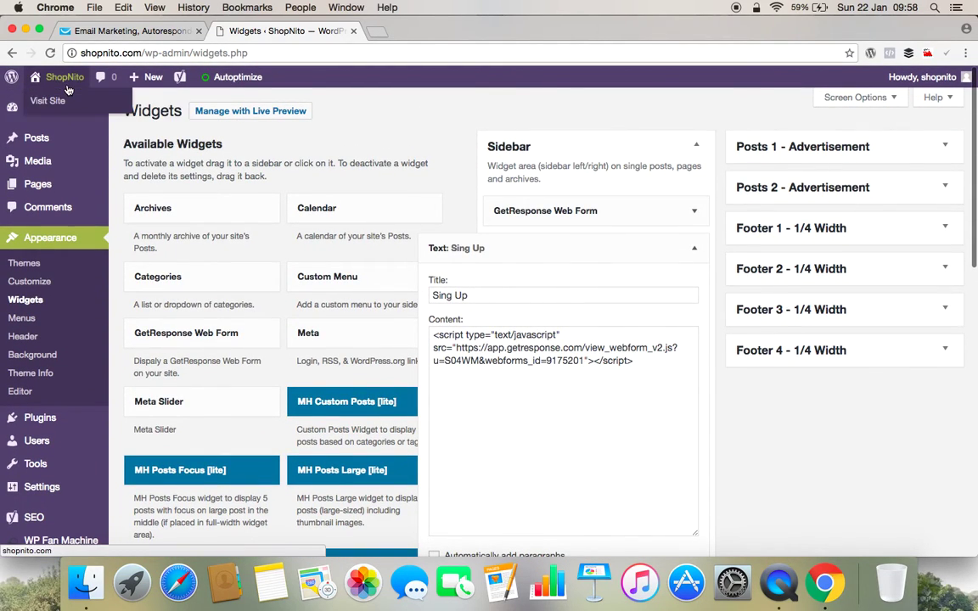
{"action": "left_click", "coordinate": [81, 98], "text": "super"}
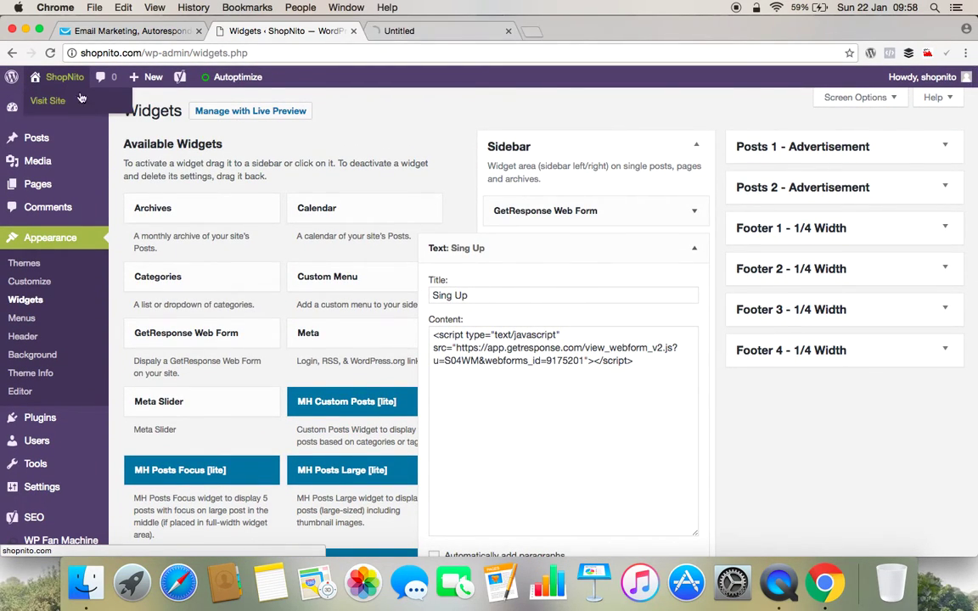
{"action": "left_click", "coordinate": [473, 32]}
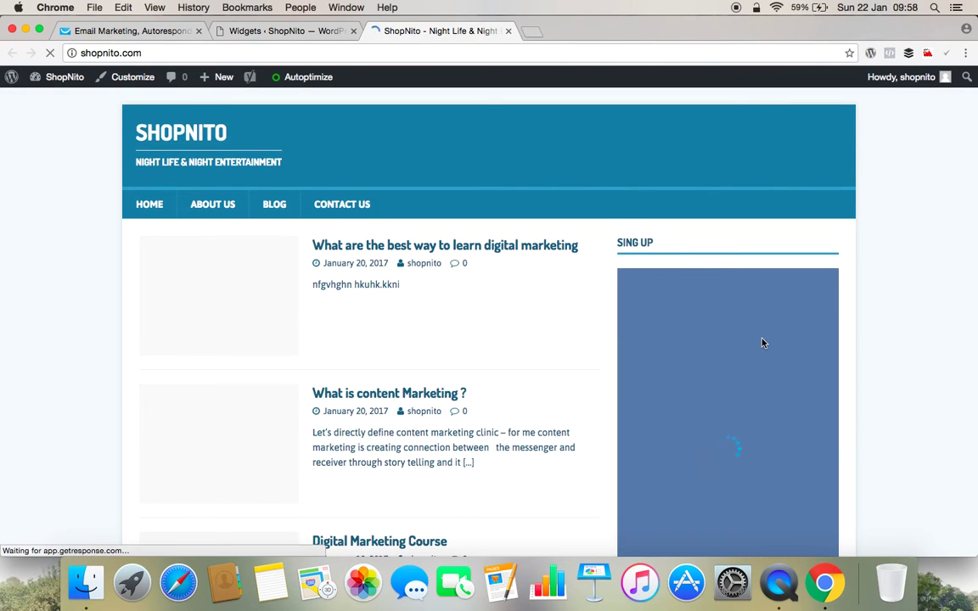
{"action": "scroll", "coordinate": [730, 428], "scroll_direction": "down", "scroll_amount": 3}
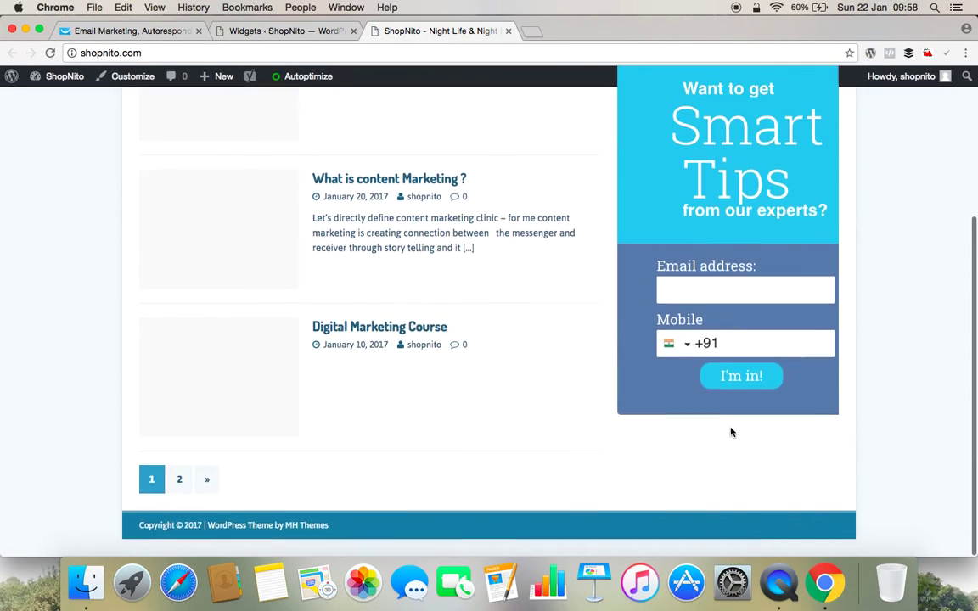
{"action": "scroll", "coordinate": [730, 428], "scroll_direction": "up", "scroll_amount": 3}
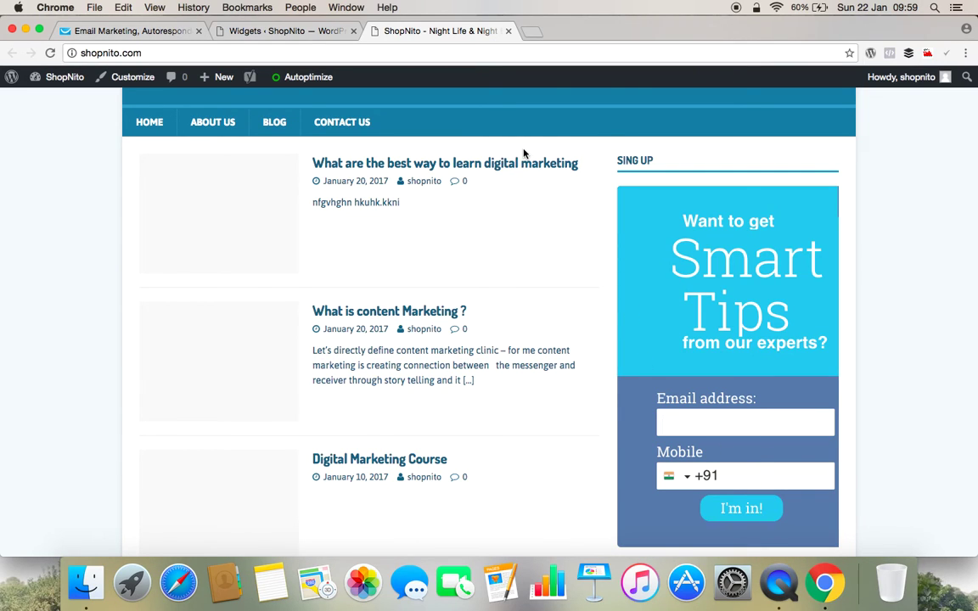
Close the live site tab and collapse the Text: Sing Up widget in the Sidebar
{"action": "left_click", "coordinate": [509, 31]}
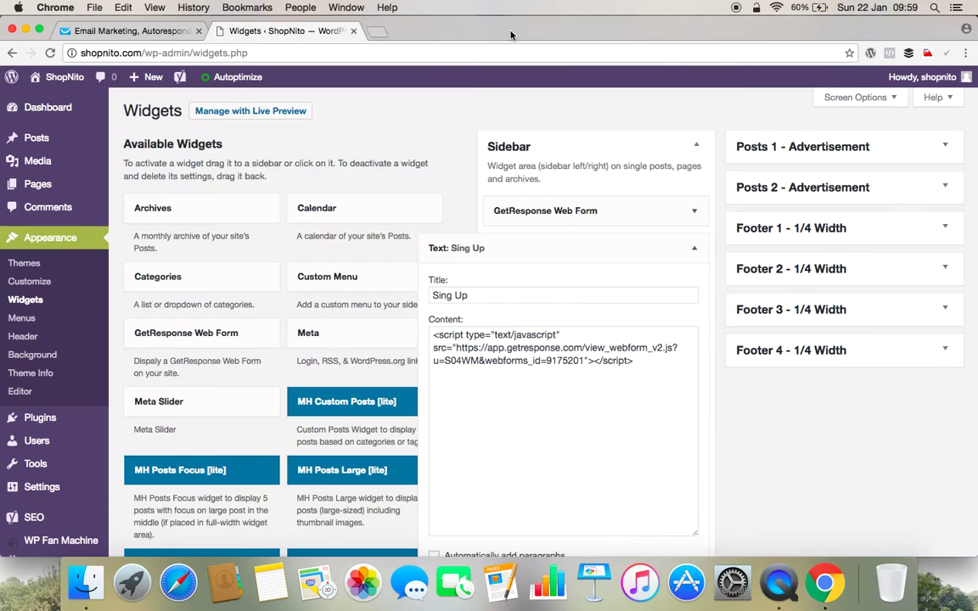
{"action": "scroll", "coordinate": [646, 403], "scroll_direction": "down", "scroll_amount": 6}
{"action": "left_click", "coordinate": [471, 298]}
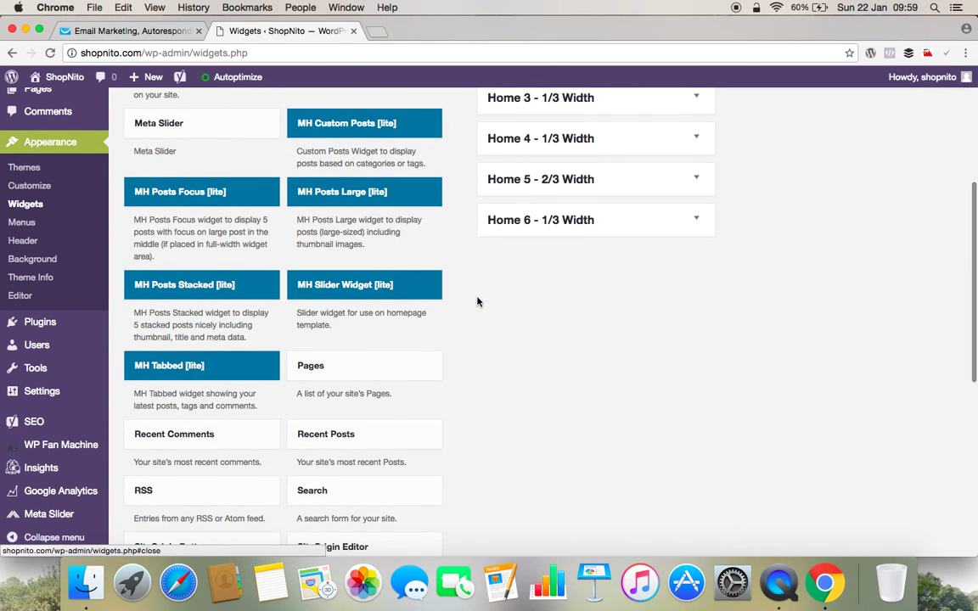
{"action": "scroll", "coordinate": [673, 367], "scroll_direction": "up", "scroll_amount": 3}
{"action": "scroll", "coordinate": [673, 367], "scroll_direction": "up", "scroll_amount": 2}
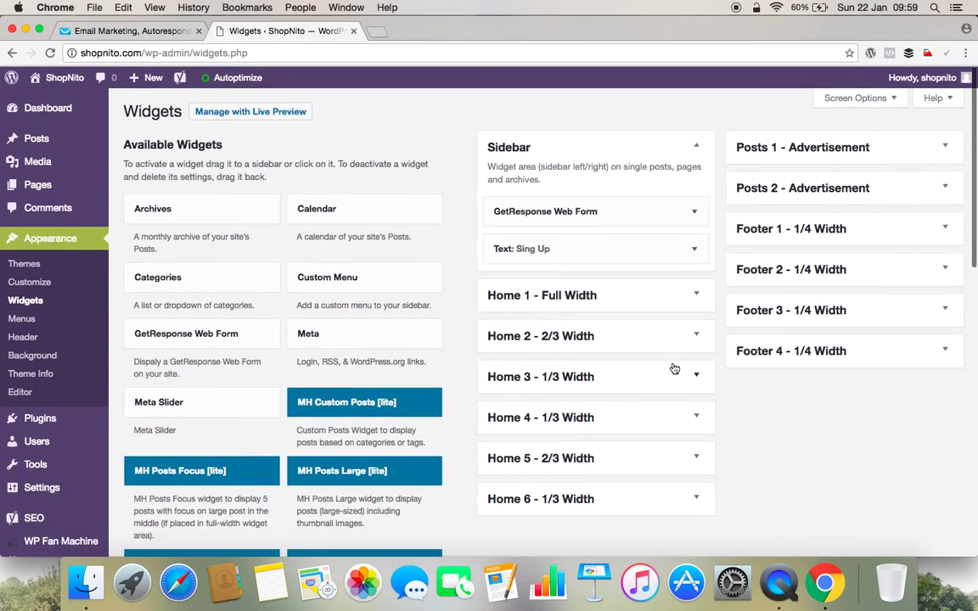